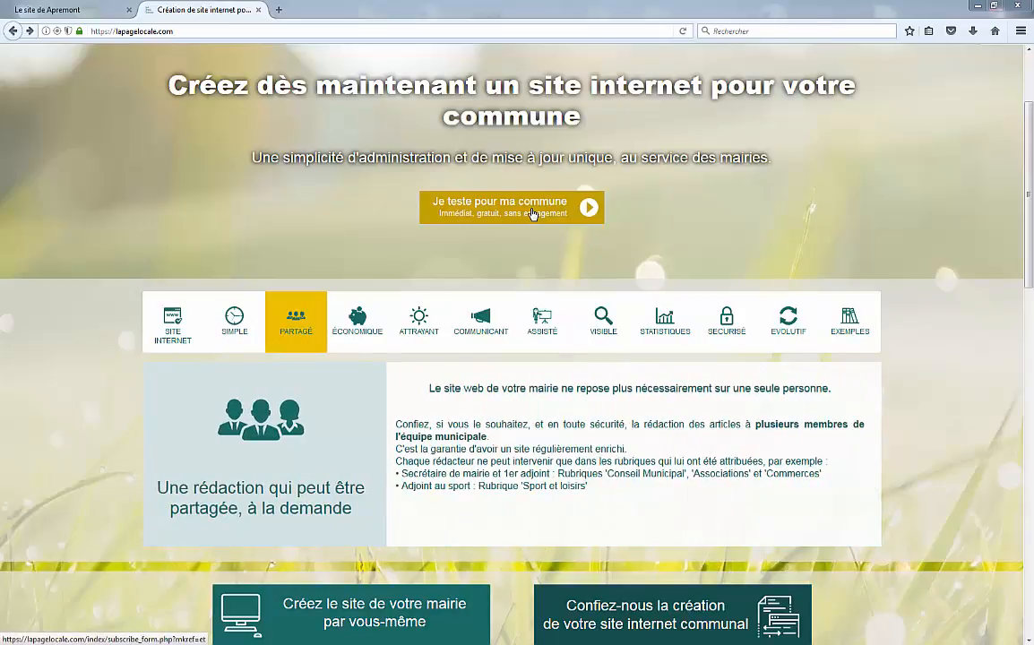
# Step: Open the 'Je teste pour ma commune' sign-up form for commune site credentials
pyautogui.click(533, 214)
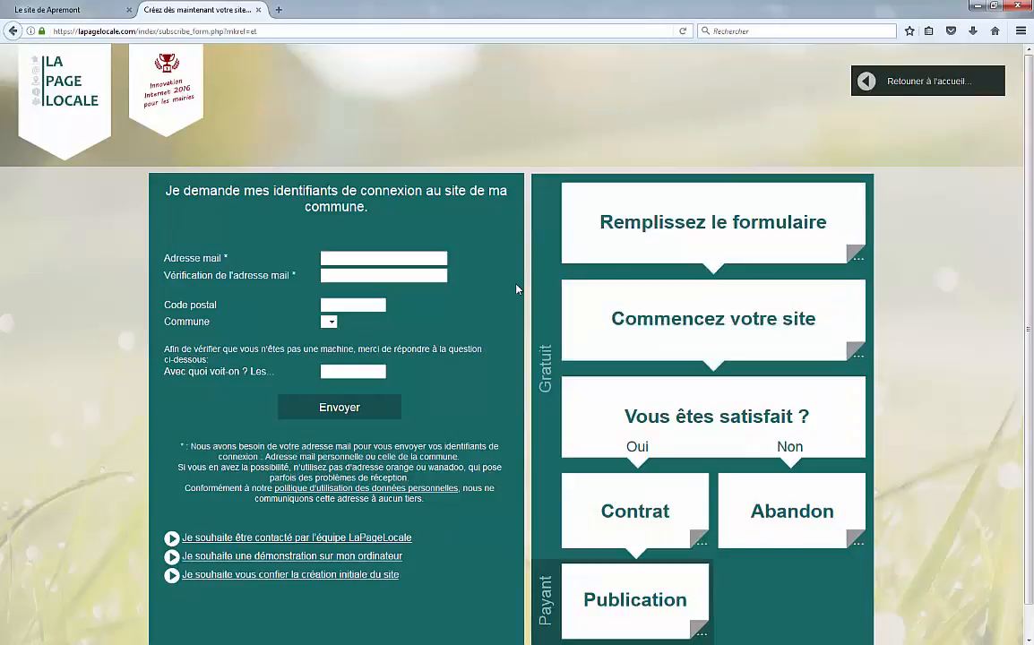
pyautogui.scroll(-1, 516, 289)
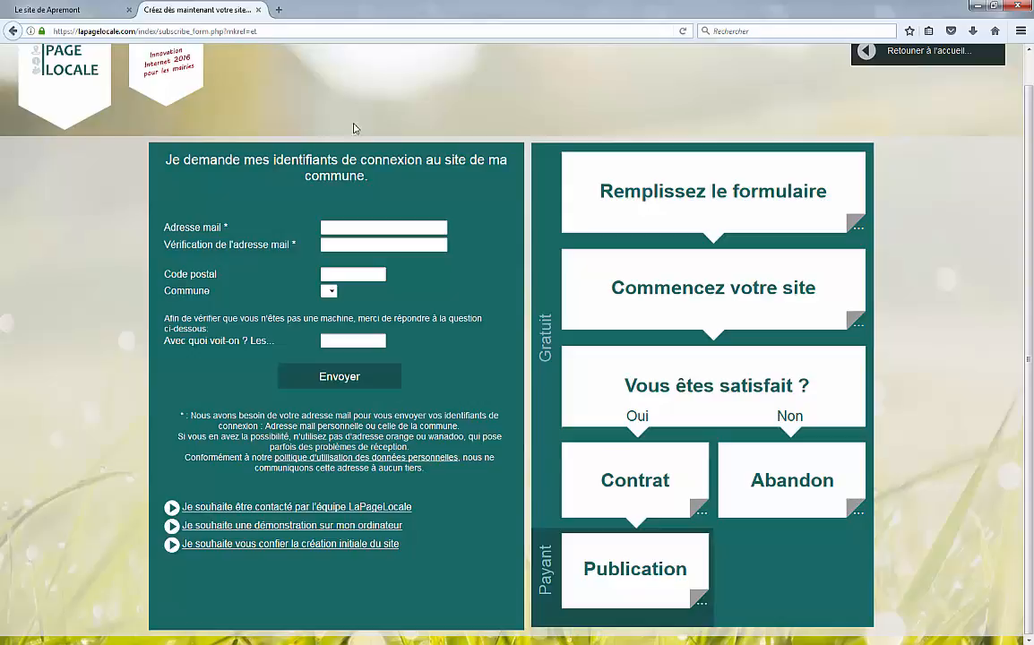
# Step: Close the sign-up page and log in to Apremont's administration with the admin e-mail and password
pyautogui.click(259, 9)
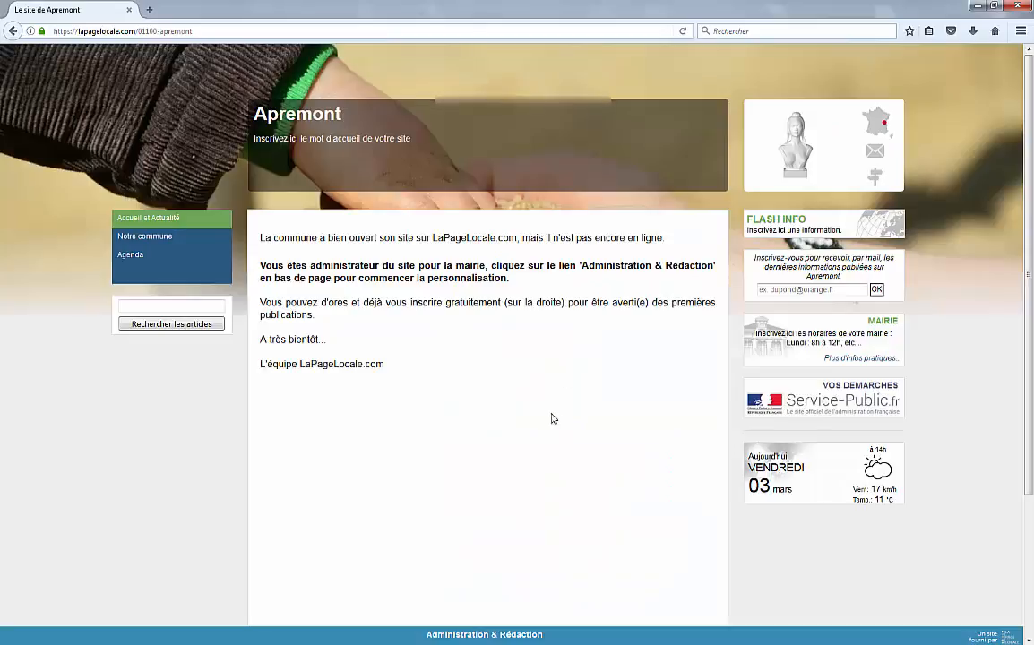
pyautogui.click(528, 636)
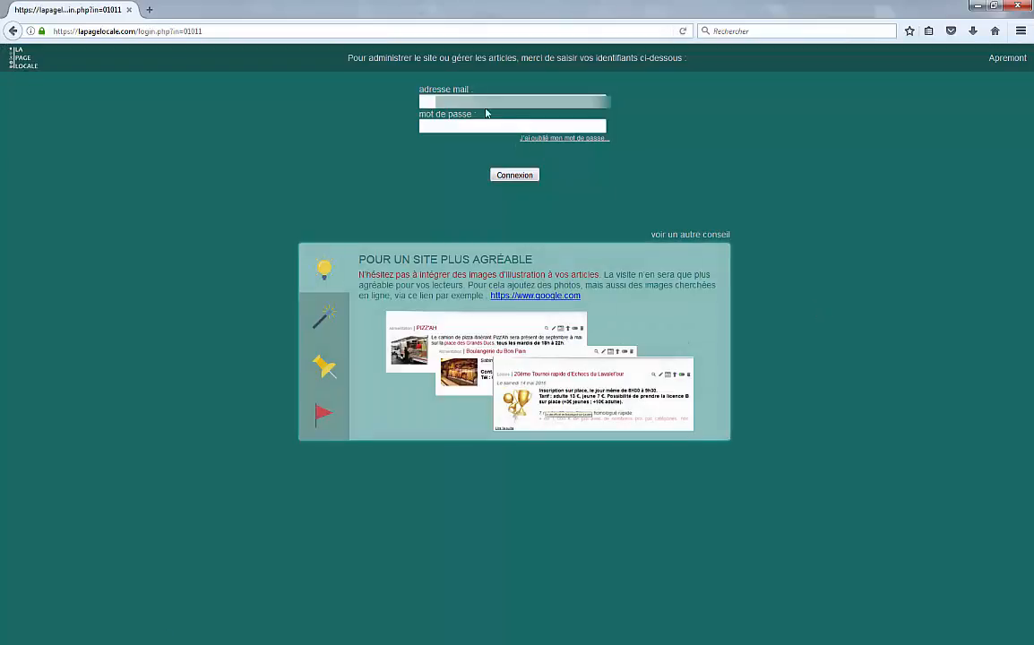
pyautogui.click(481, 101)
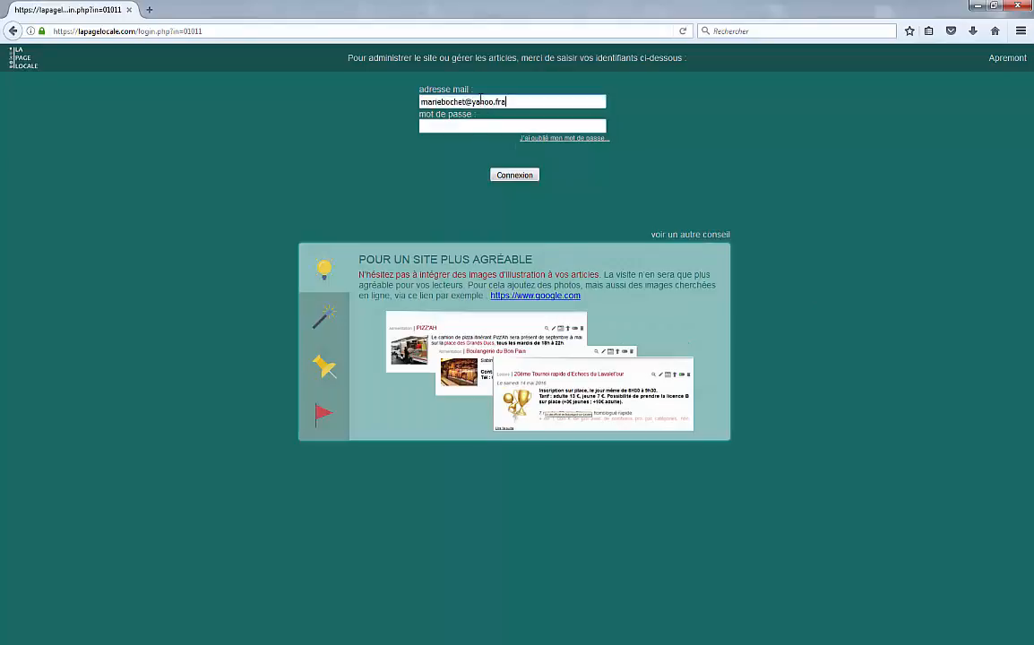
pyautogui.click(445, 126)
pyautogui.write('•••••••')
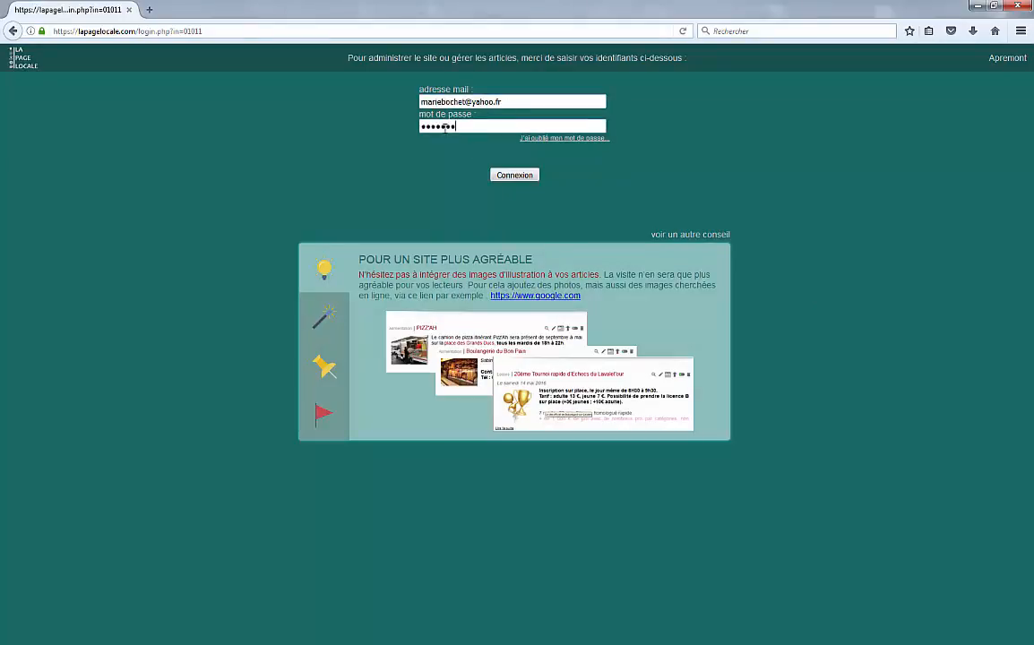
pyautogui.click(520, 179)
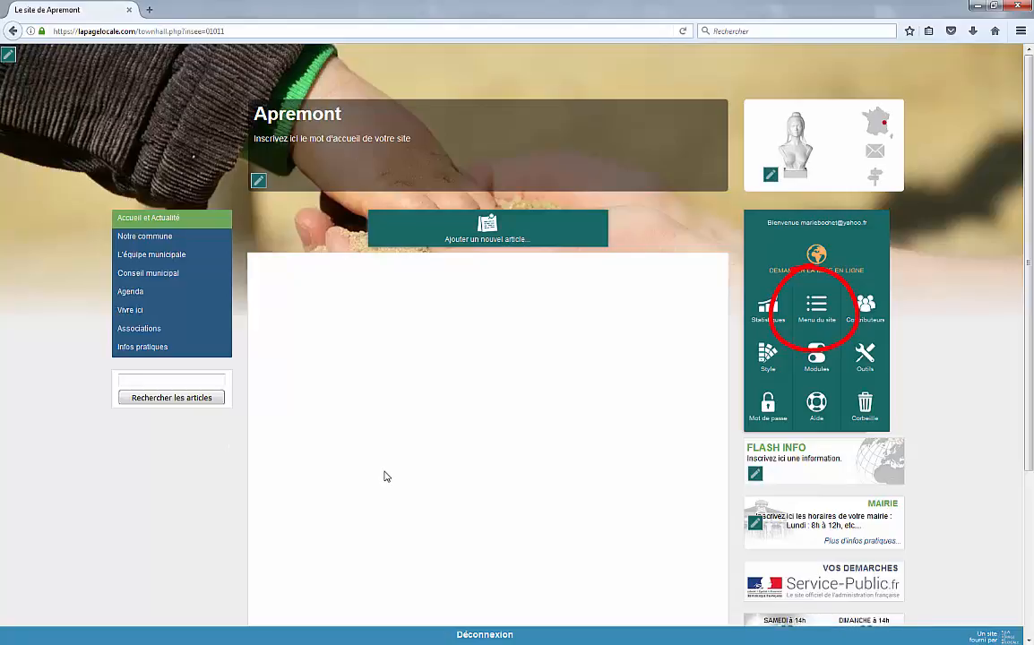
# Step: Open the Menu du site settings from the admin panel
pyautogui.click(822, 316)
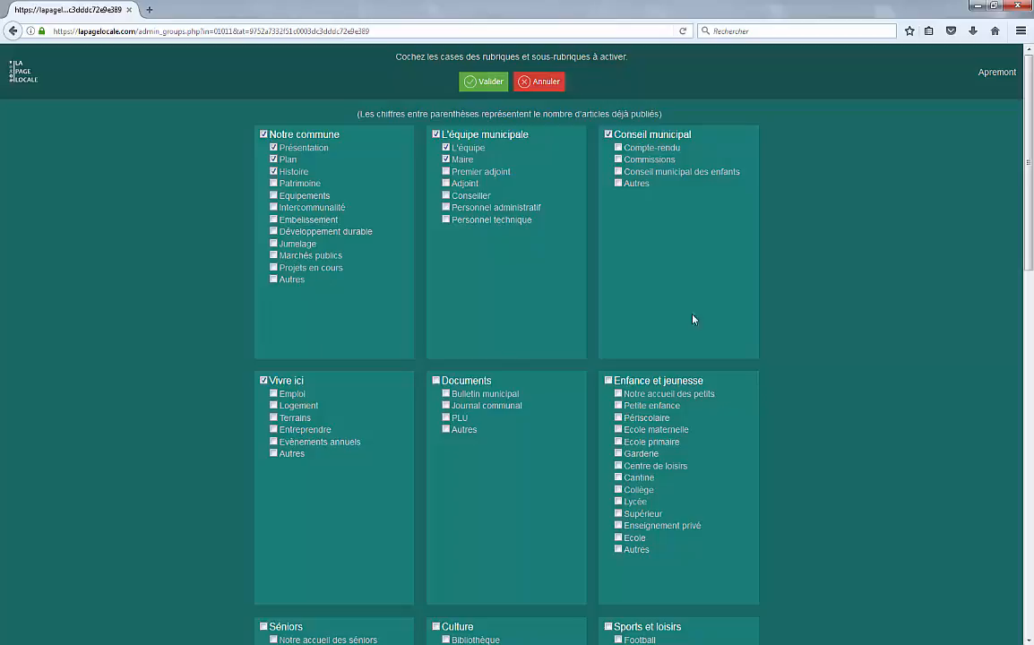
# Step: Activate Centre de loisirs, Garderie, Ecole primaire, Bibliothèque, Football, Rugby and Autres sports
pyautogui.scroll(-2, 722, 336)
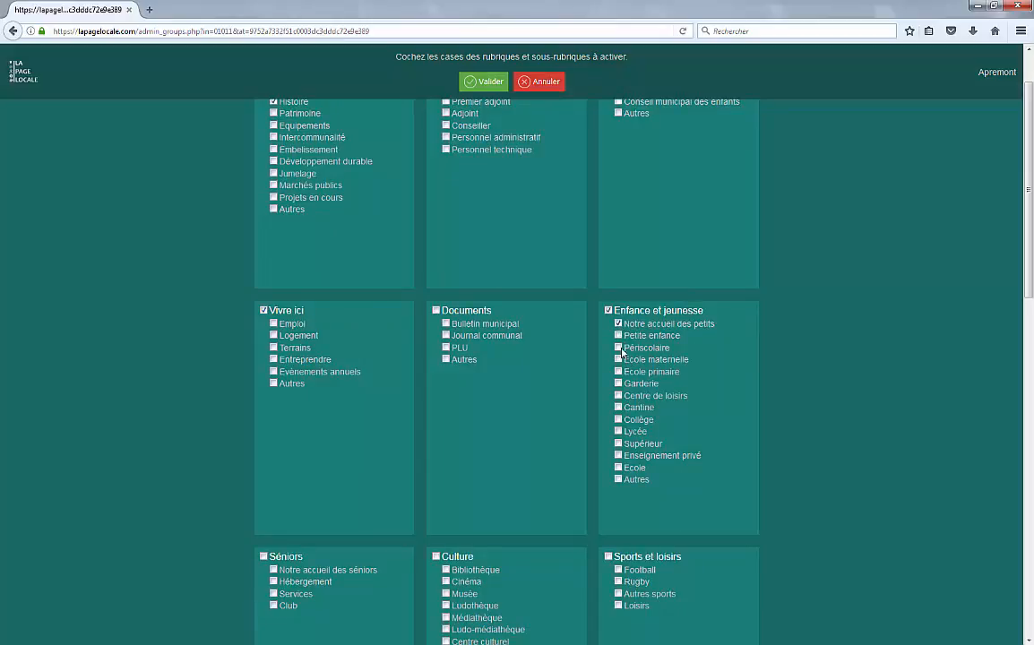
pyautogui.click(618, 396)
pyautogui.click(618, 384)
pyautogui.click(619, 371)
pyautogui.scroll(-3, 317, 523)
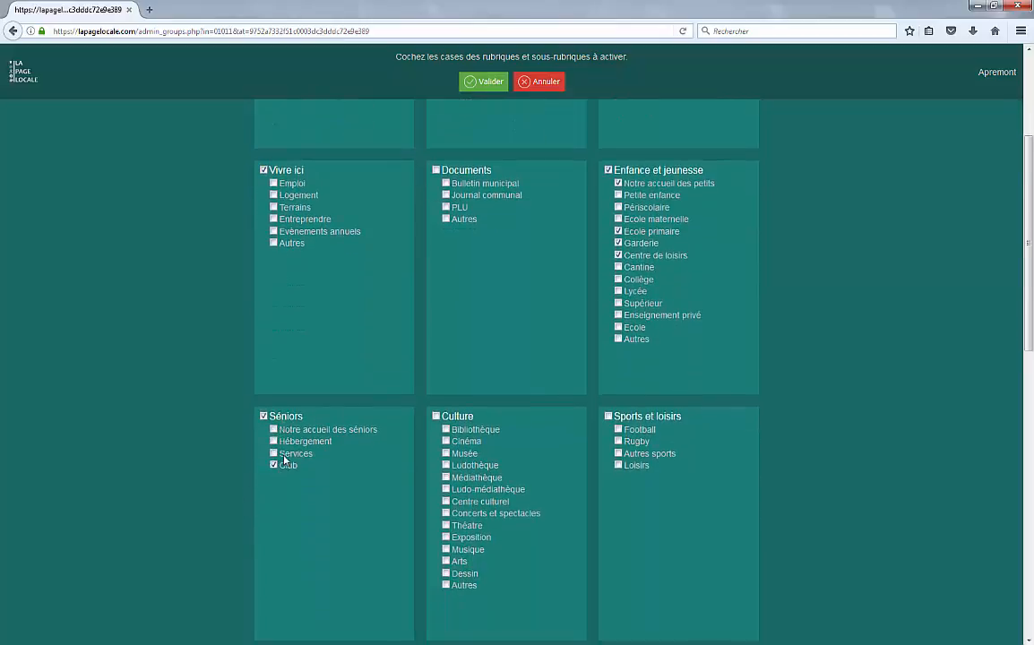
pyautogui.click(446, 430)
pyautogui.click(617, 429)
pyautogui.click(618, 441)
pyautogui.click(617, 453)
# Step: Activate Règles de vie and Location de salle under Infos pratiques, then validate the sections
pyautogui.scroll(-8, 660, 498)
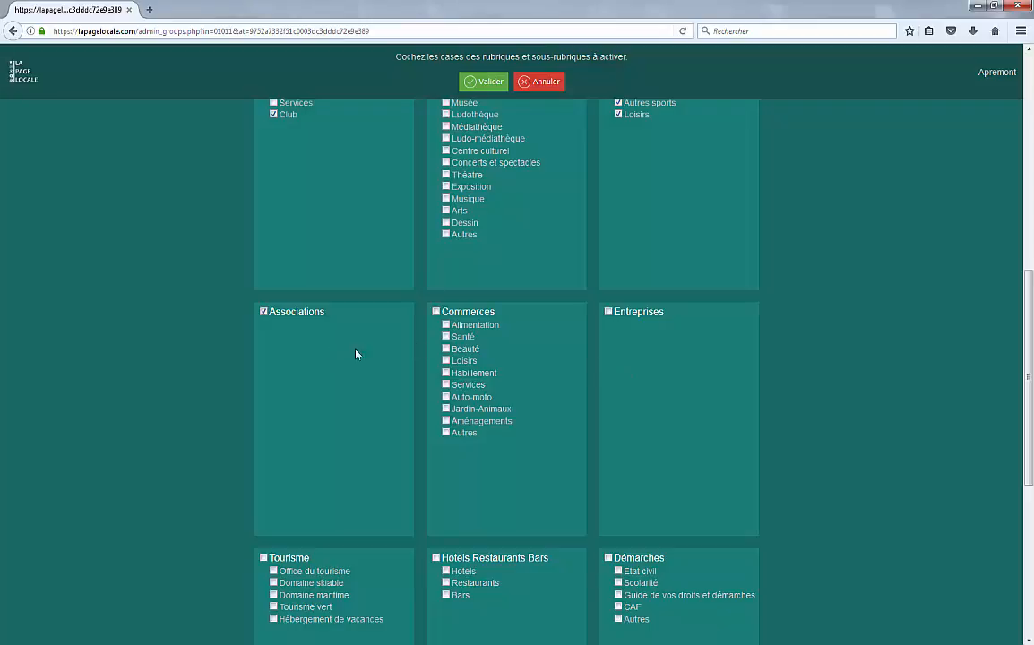
pyautogui.scroll(-3, 612, 442)
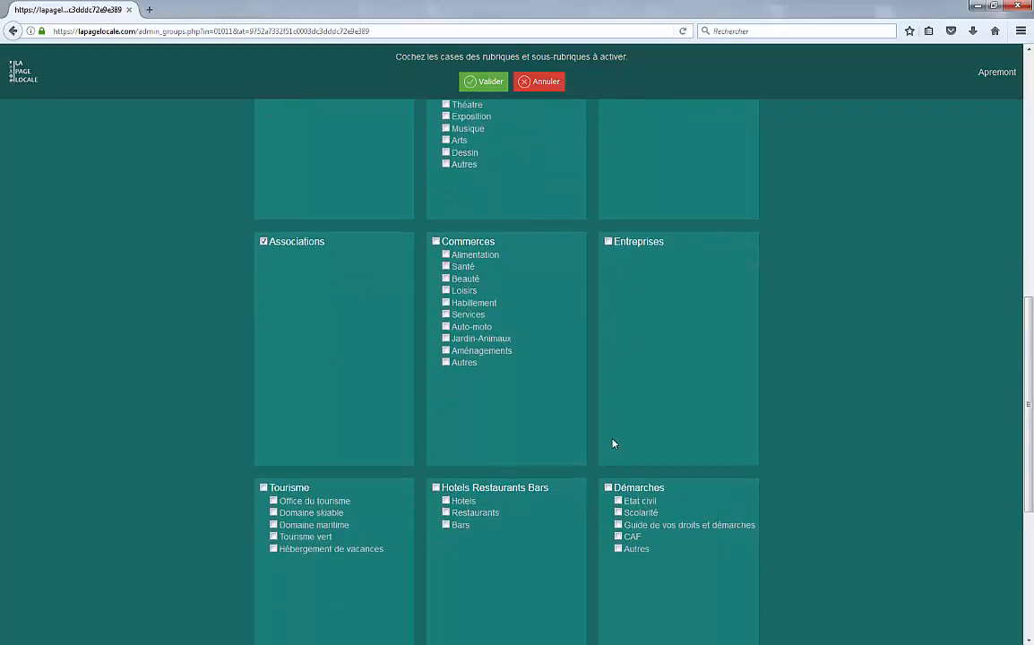
pyautogui.scroll(-5, 643, 496)
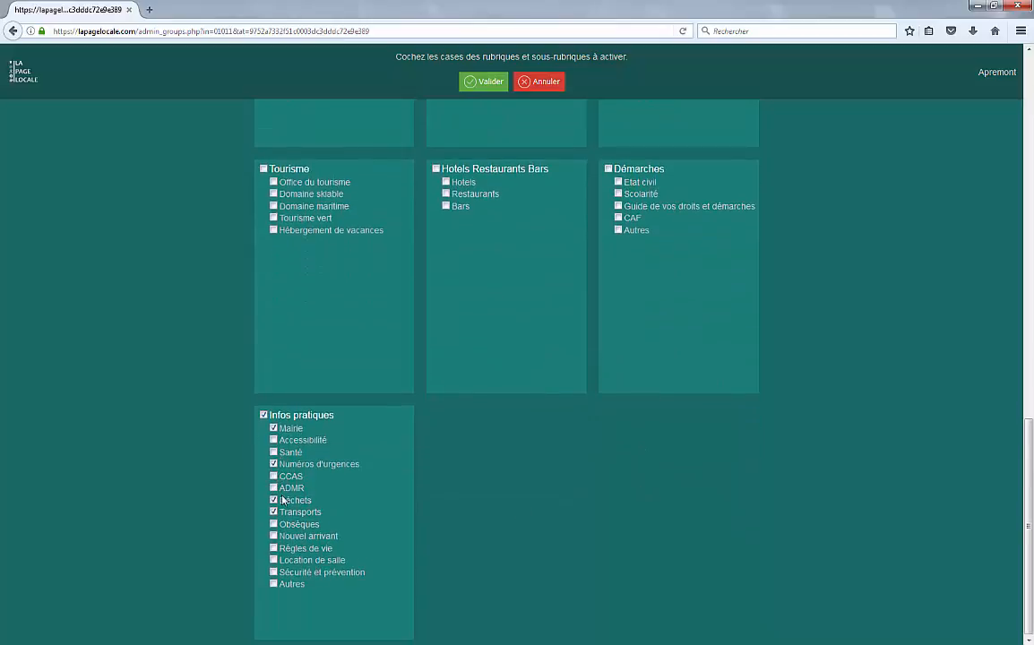
pyautogui.click(273, 548)
pyautogui.click(273, 560)
pyautogui.scroll(10, 548, 517)
pyautogui.scroll(2, 547, 517)
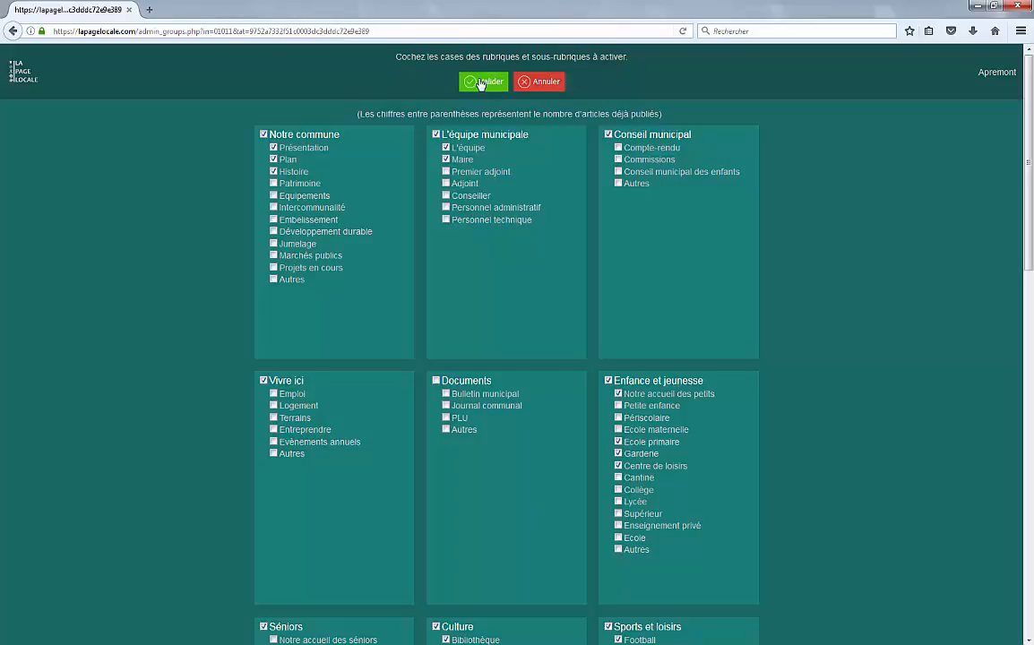
pyautogui.click(482, 84)
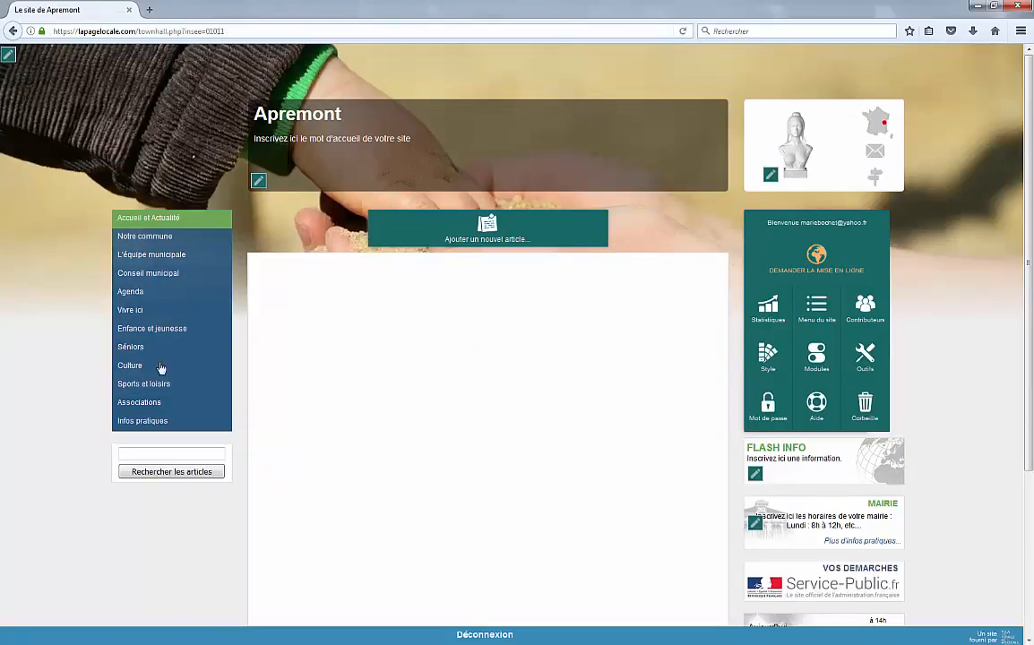
# Step: Browse Notre commune, Sports et loisirs and Culture in the site menu to check them
pyautogui.click(148, 237)
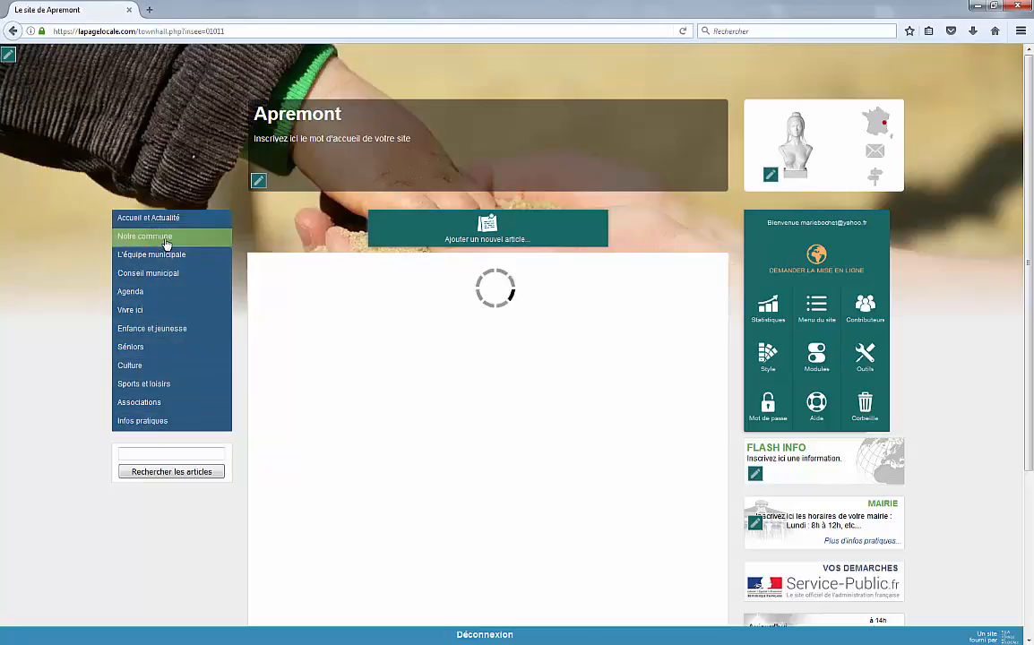
pyautogui.click(161, 387)
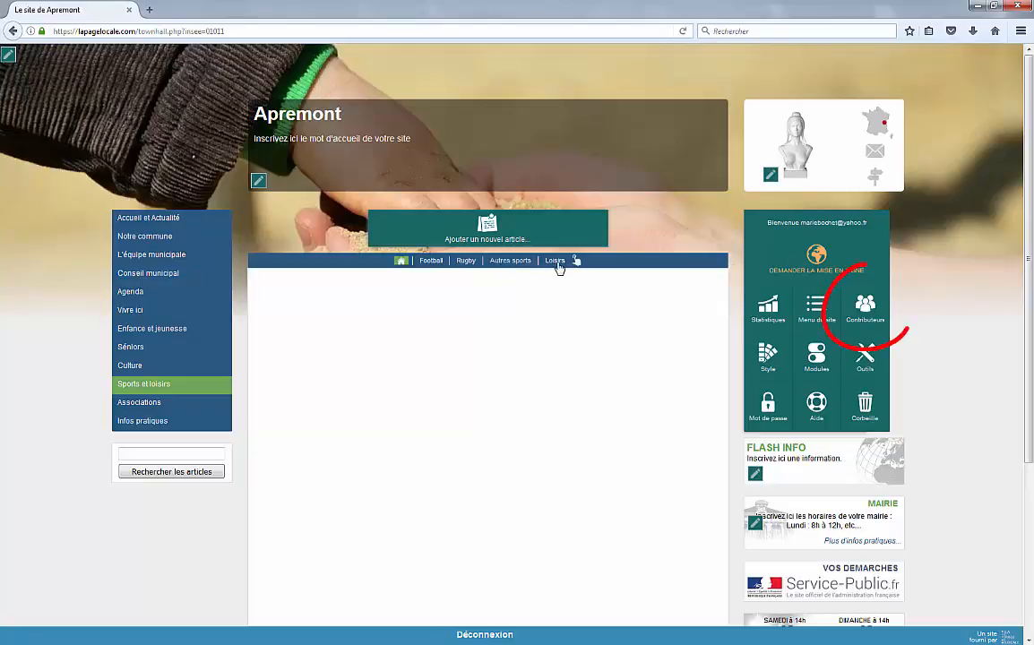
pyautogui.click(172, 366)
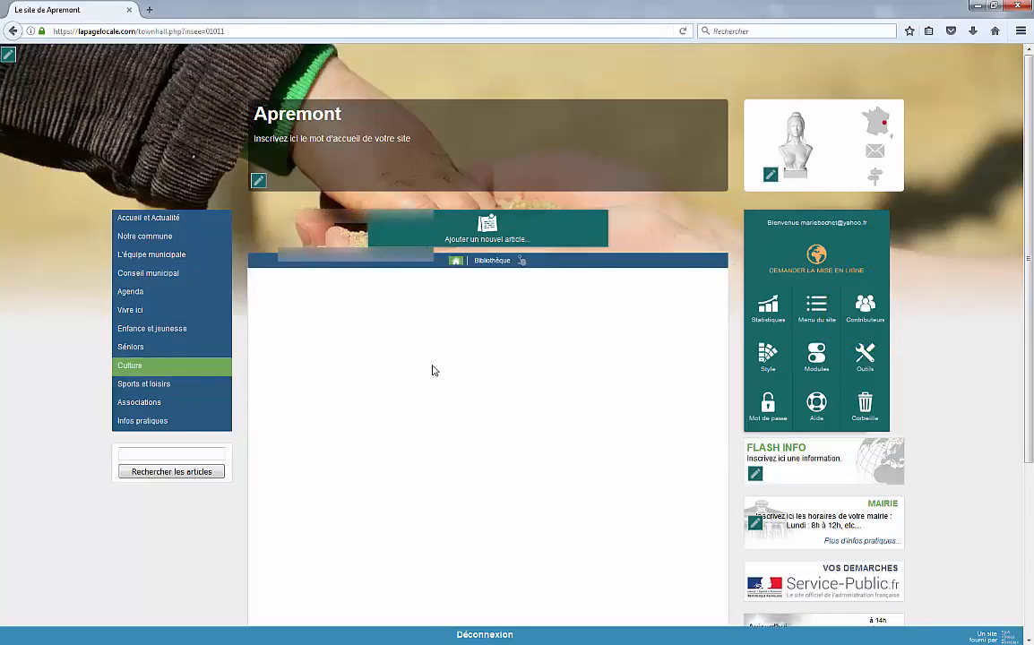
# Step: Open the Contributeurs settings in the admin panel
pyautogui.click(865, 306)
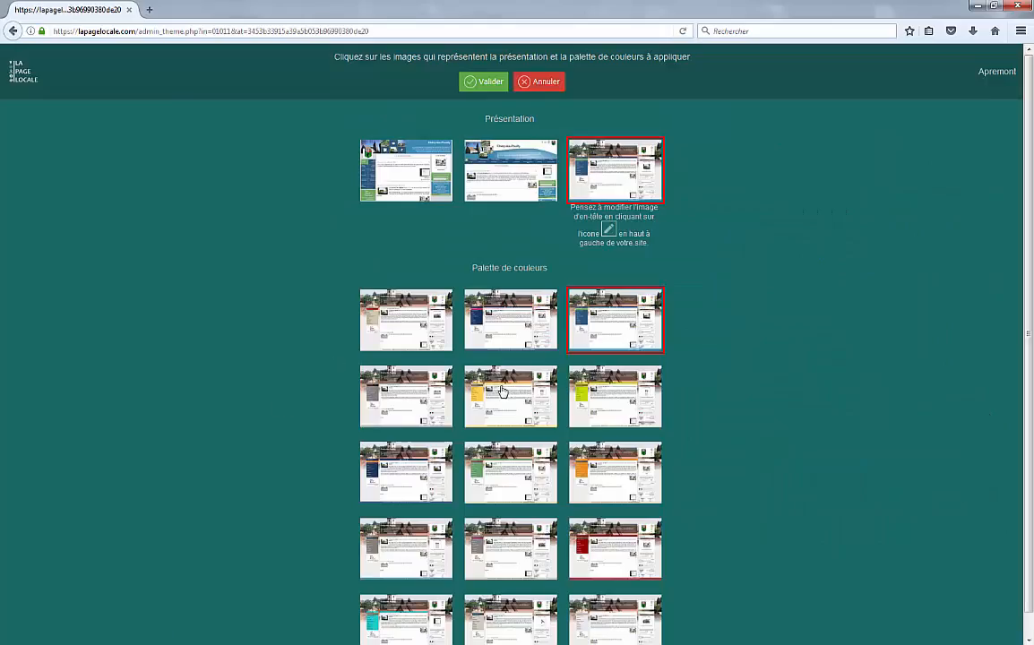
# Step: Compare the layouts, then save the third layout with the second colour palette
pyautogui.click(434, 176)
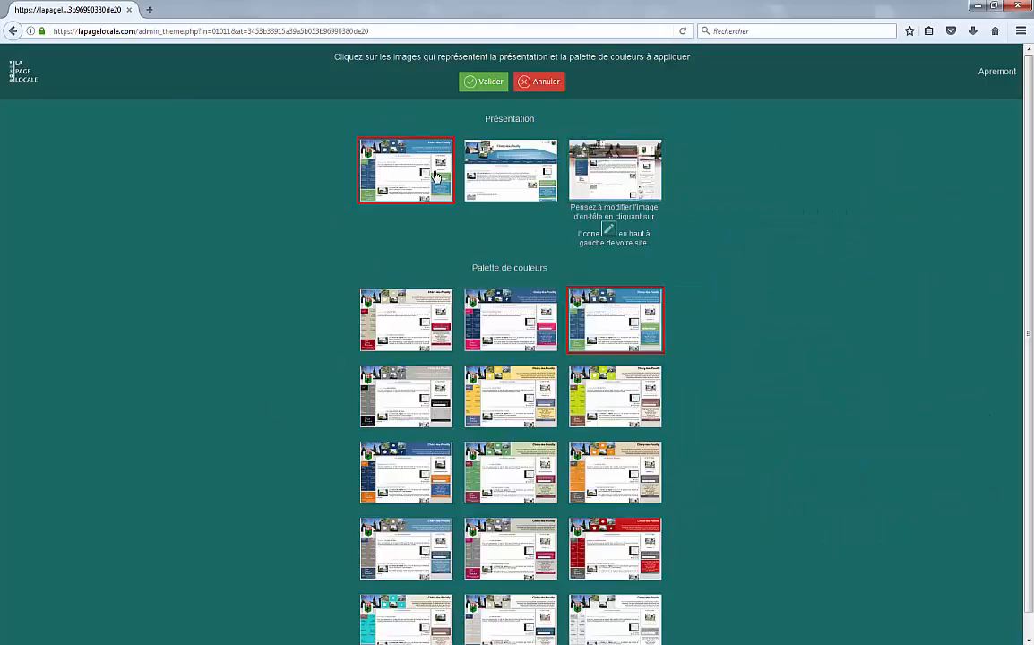
pyautogui.click(530, 188)
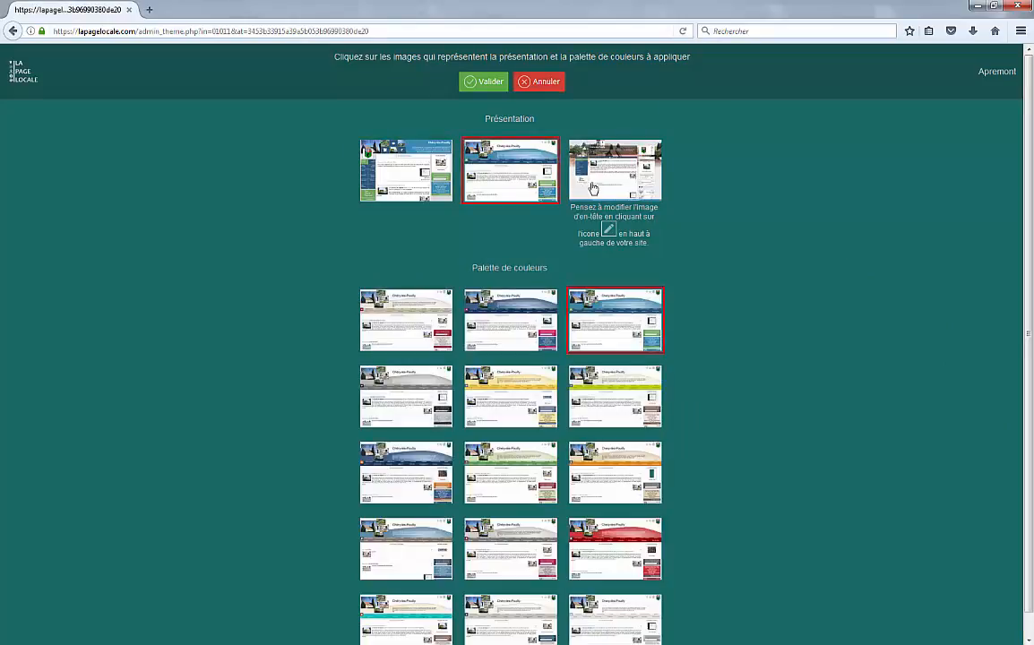
pyautogui.click(606, 187)
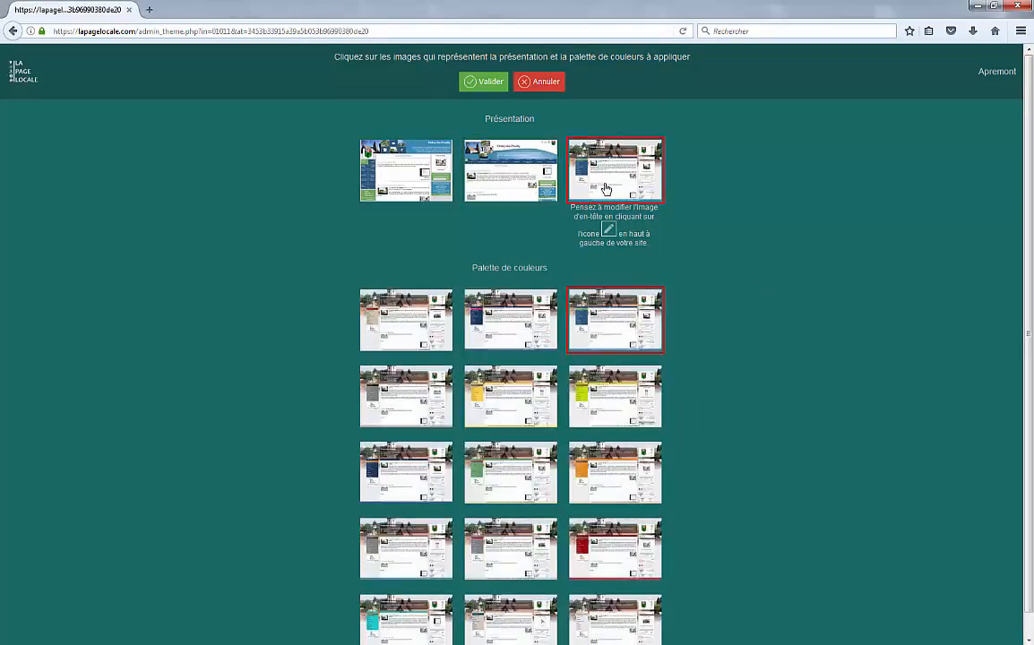
pyautogui.scroll(-1, 705, 374)
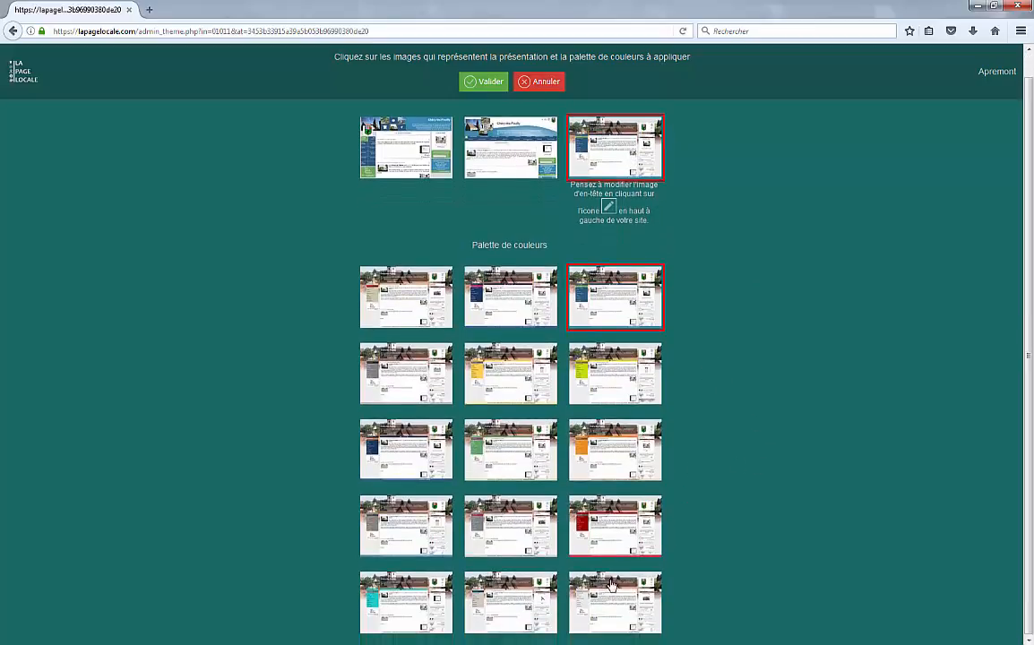
pyautogui.click(484, 314)
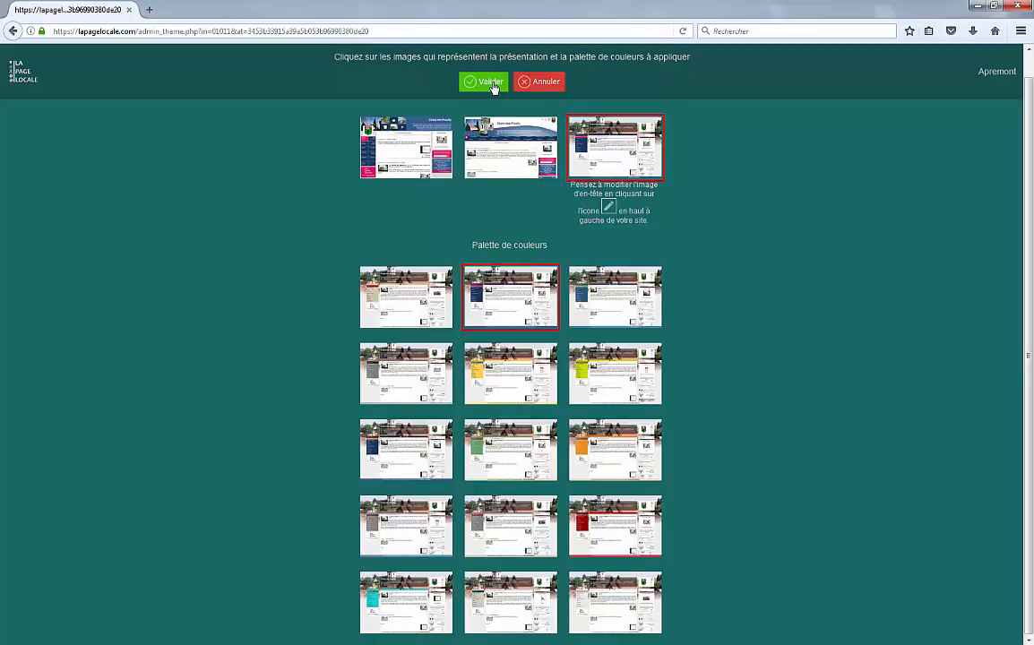
pyautogui.click(491, 83)
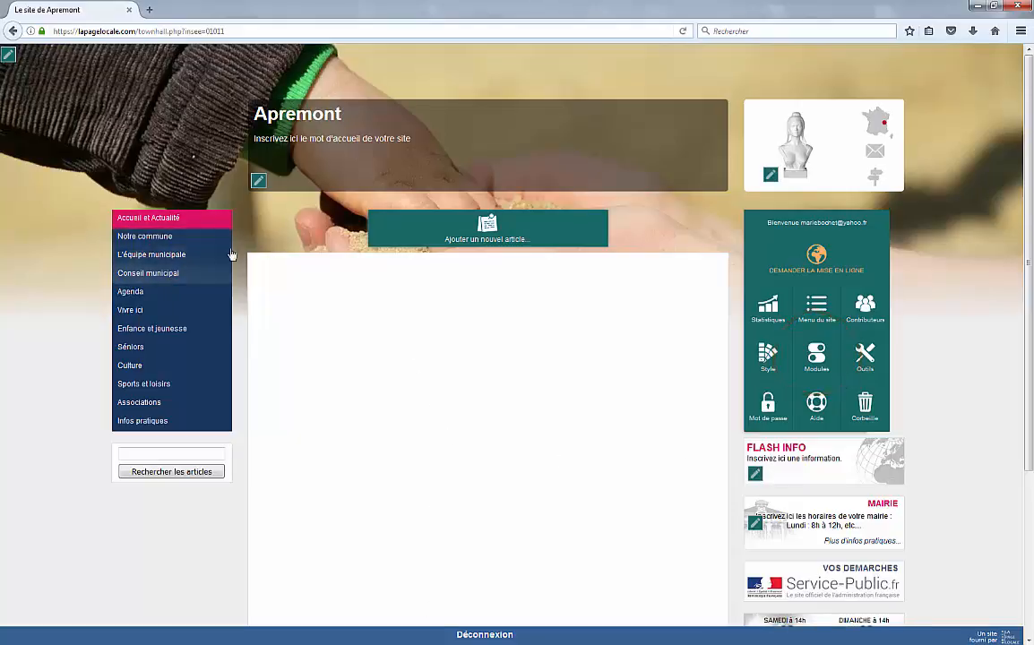
# Step: Go to Notre commune in the left menu to see Présentation, Plan and Histoire
pyautogui.click(202, 238)
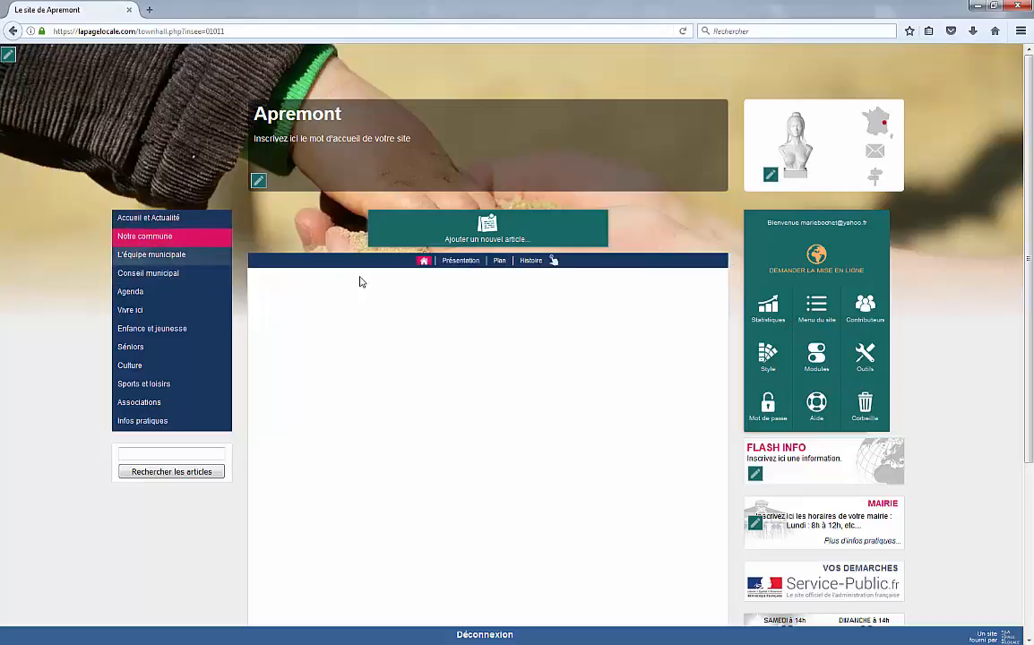
# Step: Validate the modules with Flash Info, Ephéméride/météo and Co-marquage all ticked, then review the homepage
pyautogui.click(811, 363)
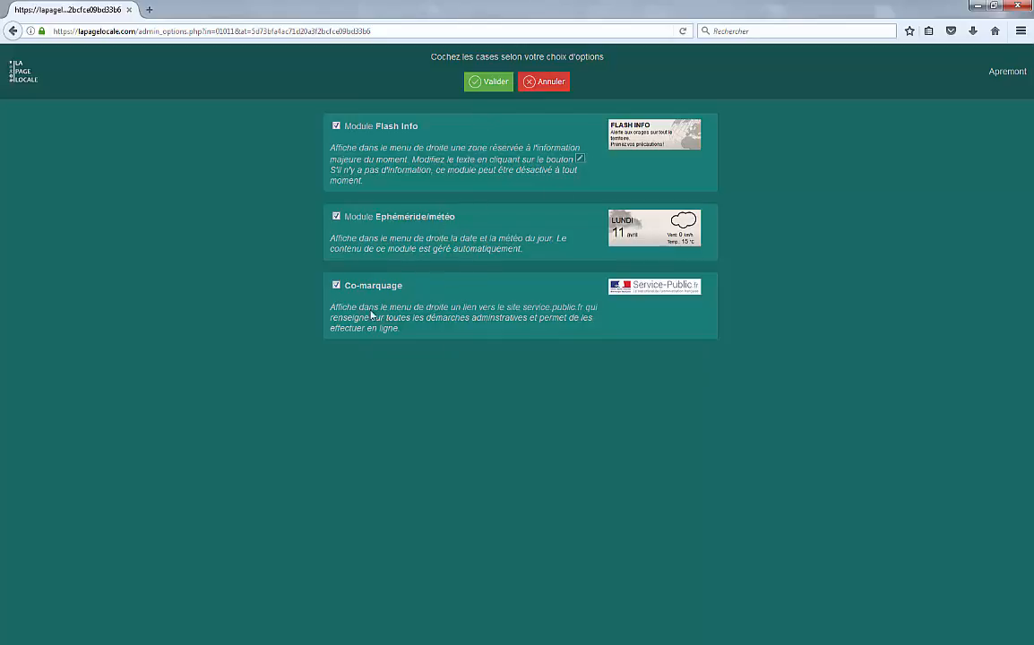
pyautogui.click(491, 82)
pyautogui.scroll(-3, 882, 405)
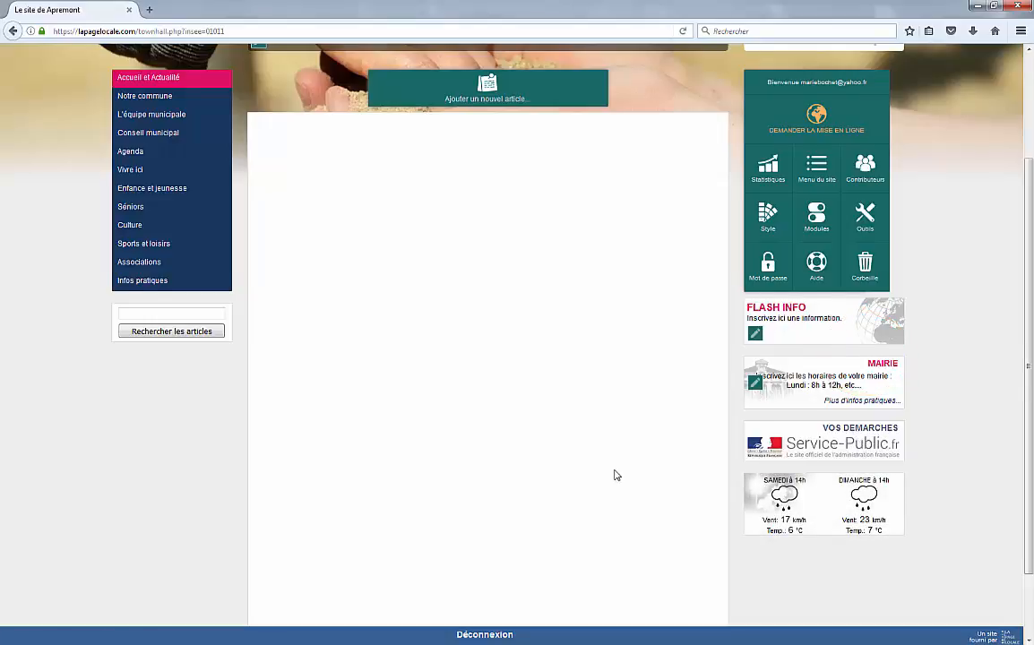
pyautogui.scroll(3, 615, 475)
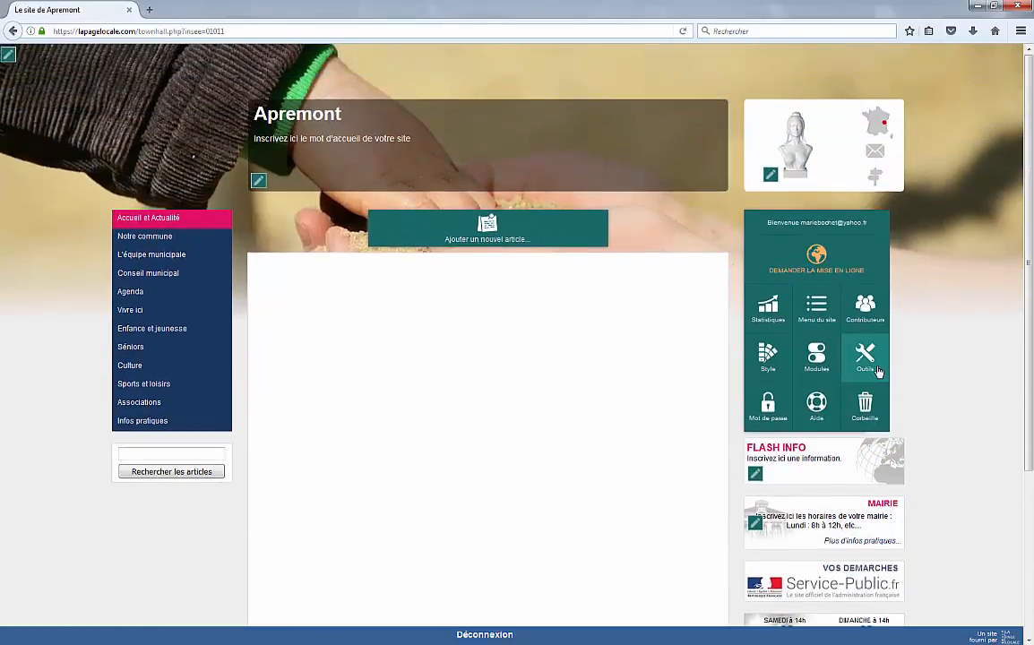
pyautogui.click(865, 359)
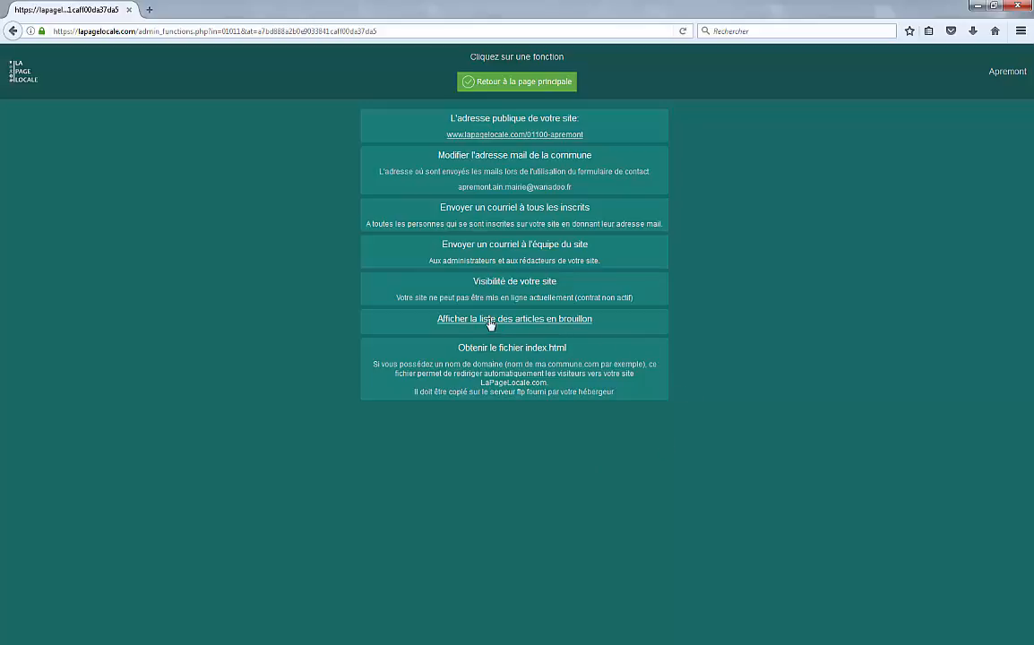
pyautogui.click(569, 325)
pyautogui.click(550, 285)
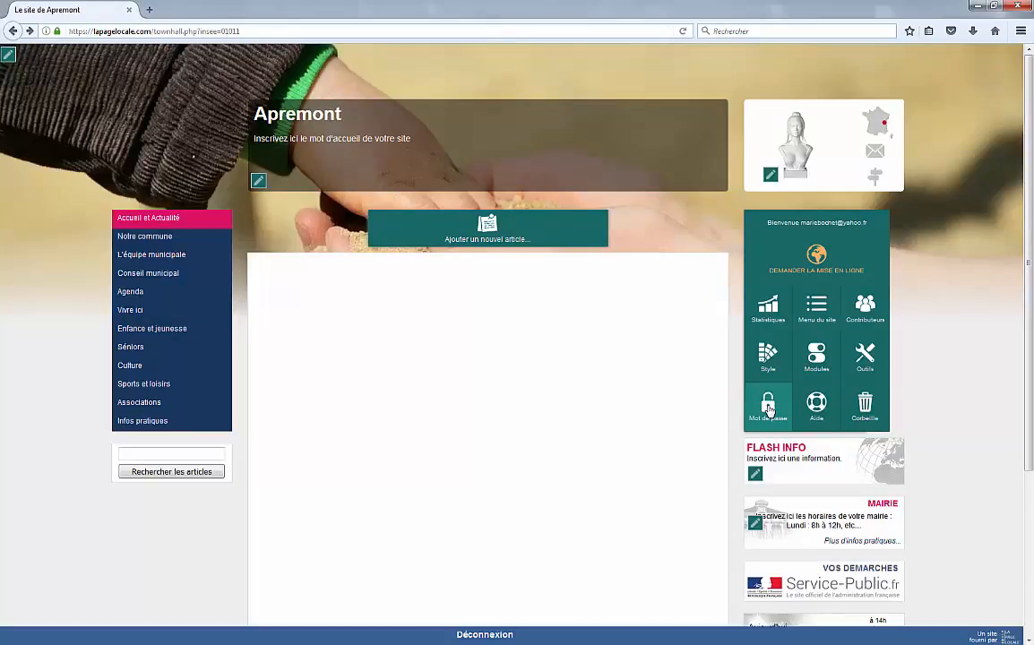
pyautogui.click(819, 418)
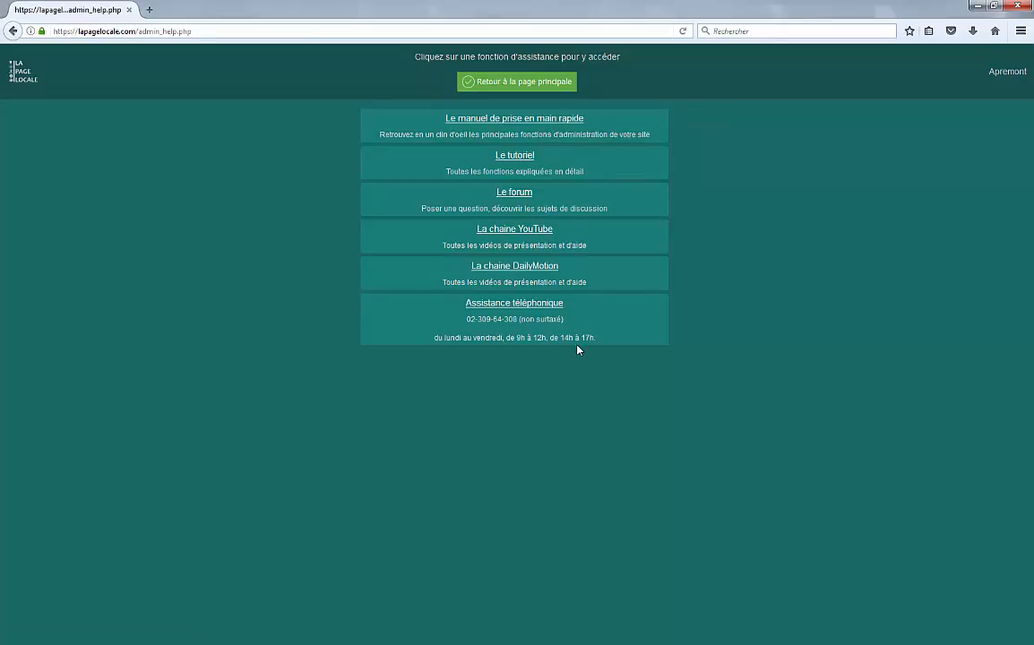
pyautogui.click(13, 30)
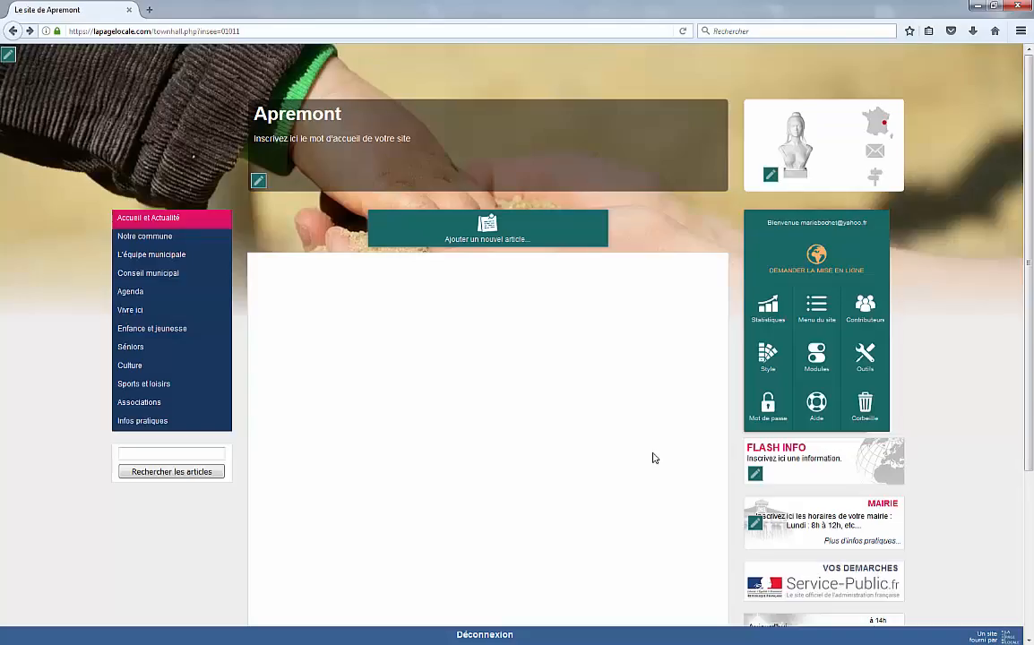
pyautogui.click(880, 413)
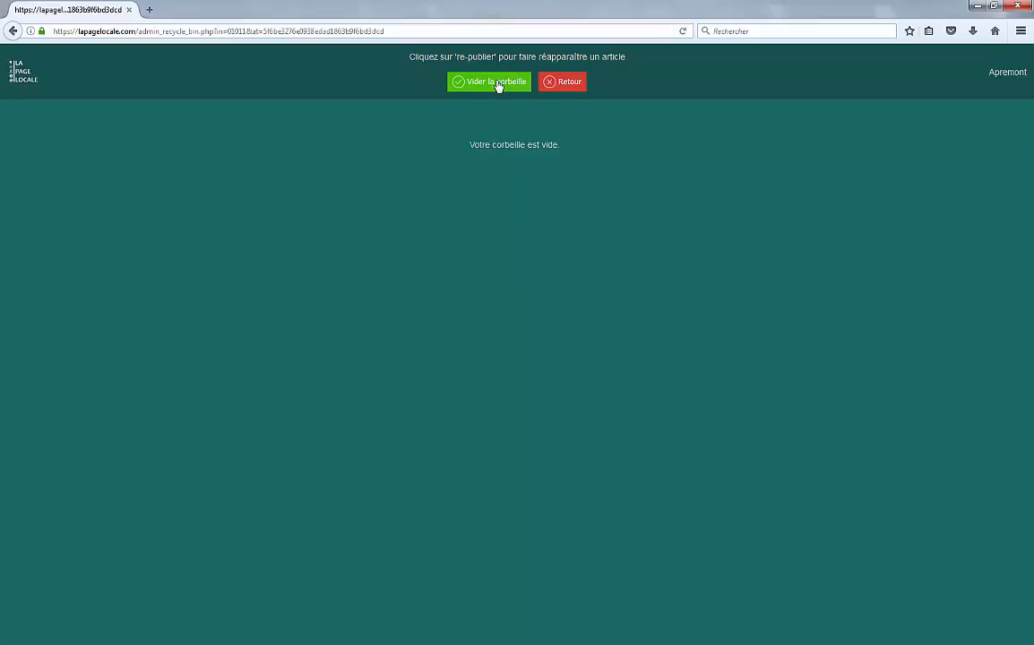
pyautogui.click(12, 30)
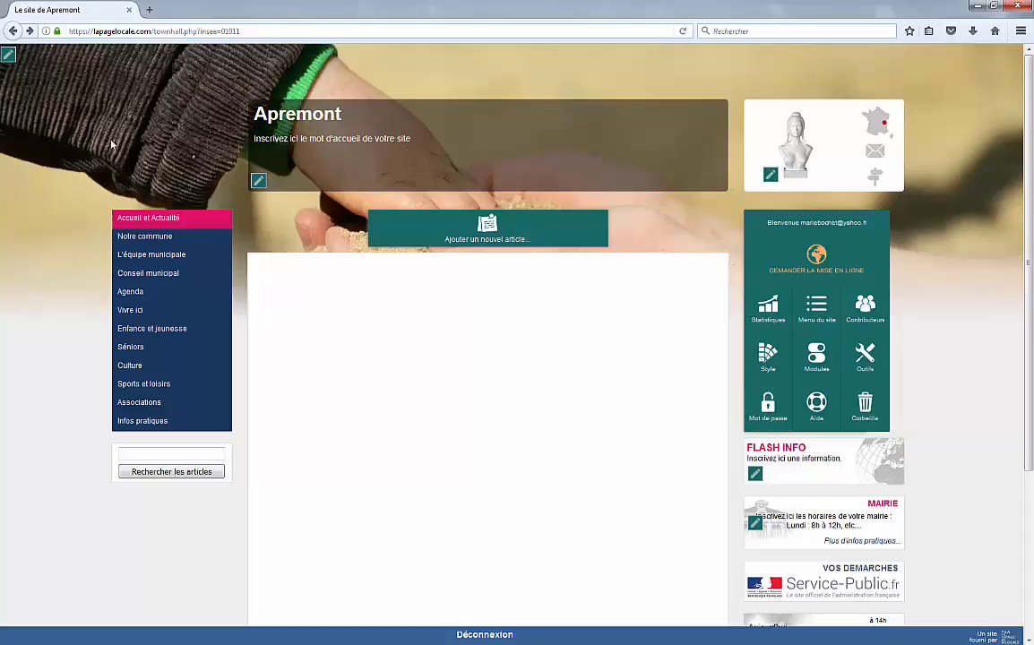
# Step: Replace the site background with the village photo showing the church and D55 road sign
pyautogui.click(8, 55)
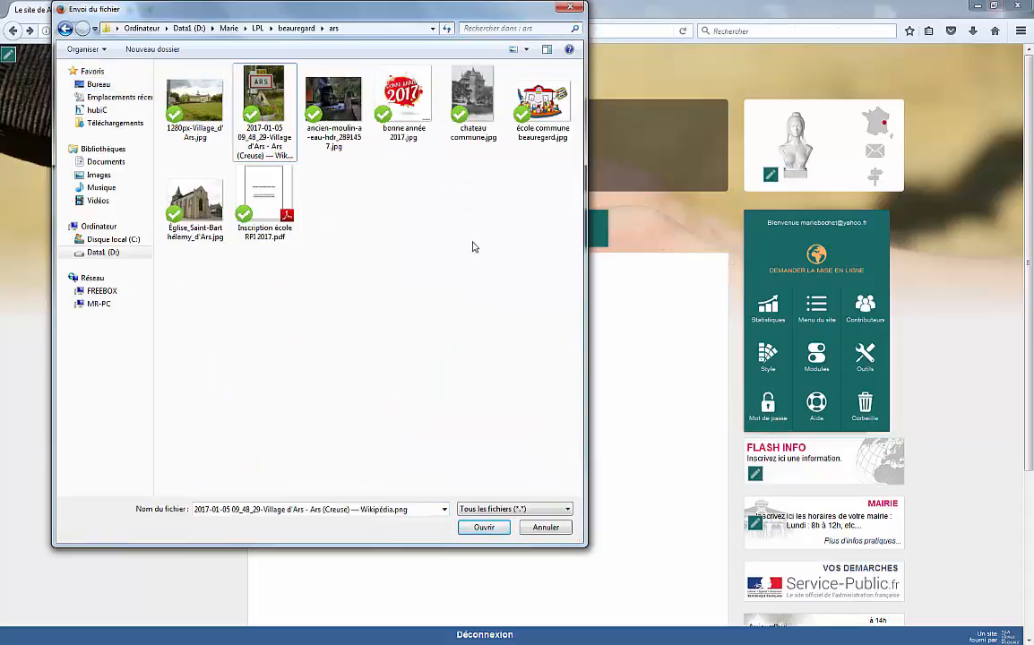
pyautogui.doubleClick(183, 95)
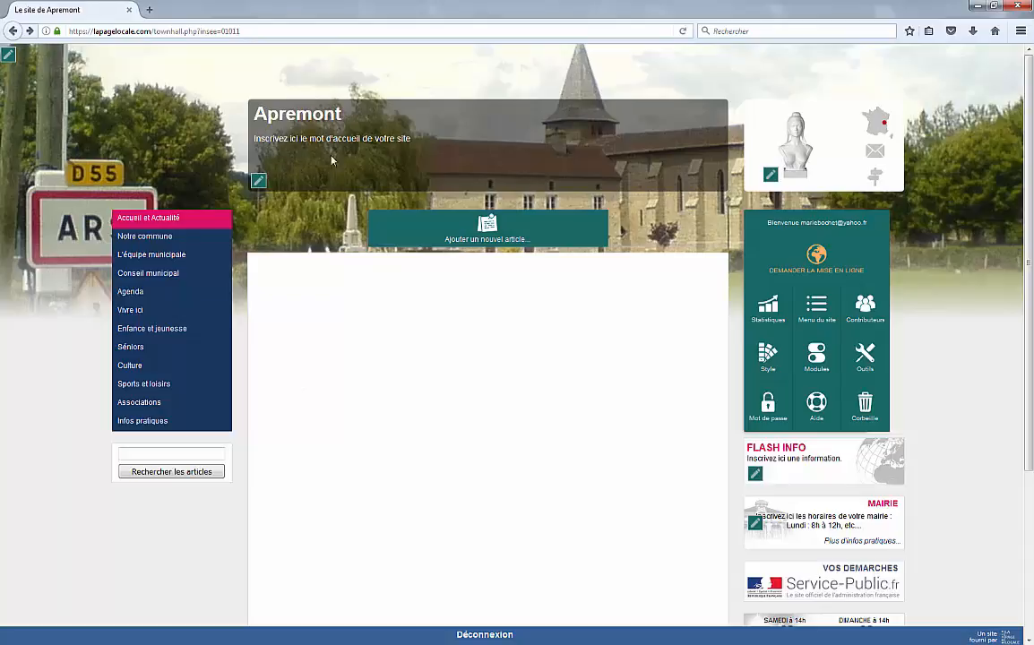
pyautogui.click(258, 180)
# Step: Change the welcome line to 'Bienvenue sur le site d'Apremont petite commune de l'Ain.' and save it
pyautogui.write('B')
pyautogui.press('BackSpace')
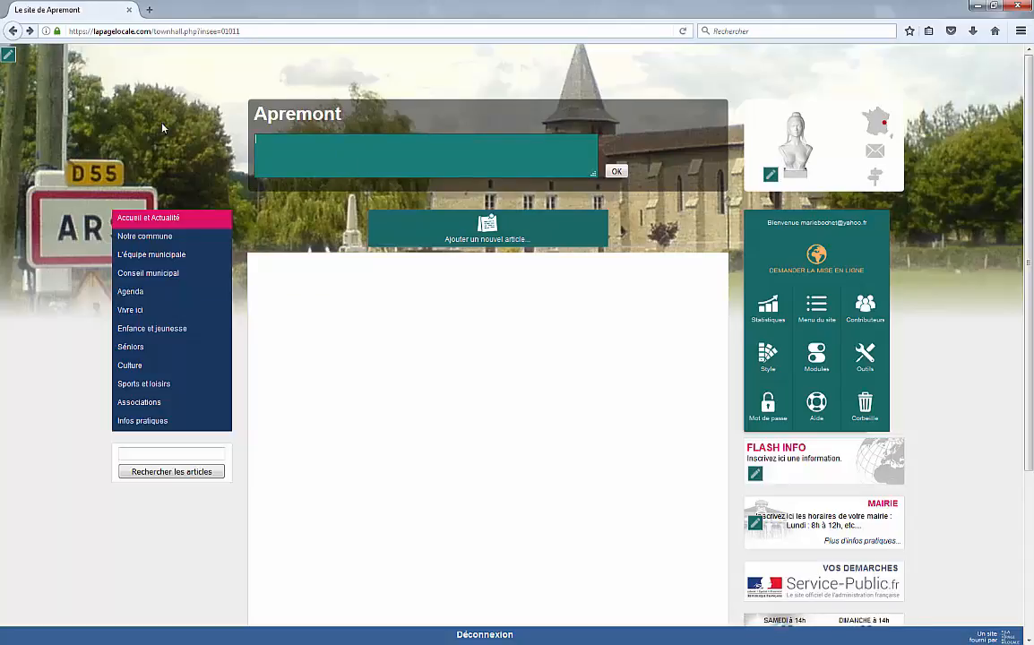
pyautogui.write('Bienvenue sur le sit')
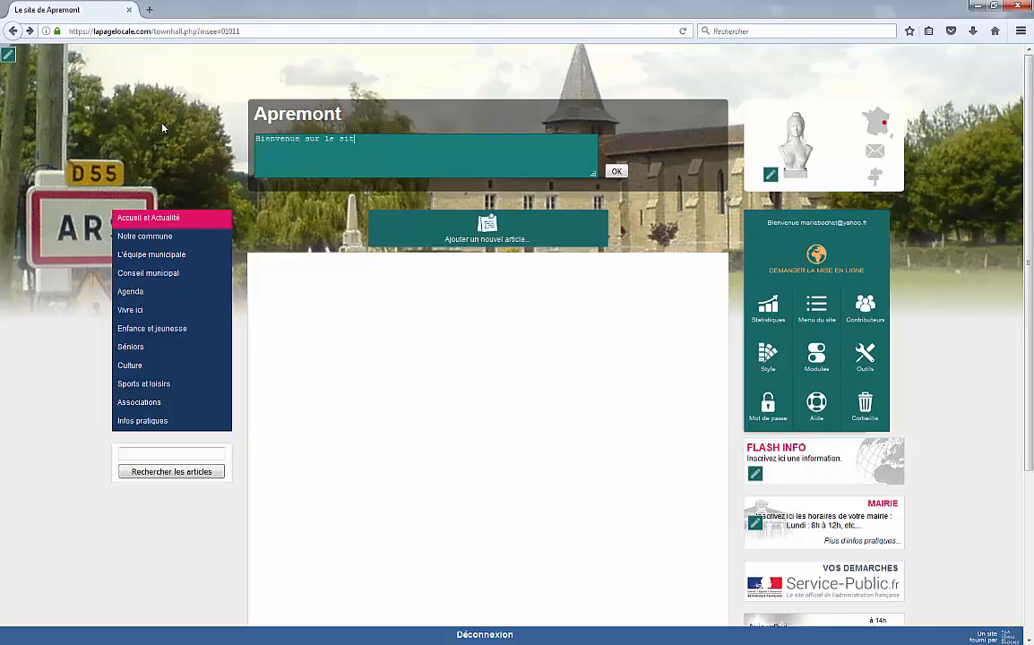
pyautogui.write("e d'Apremont petite commune de l'Ain.")
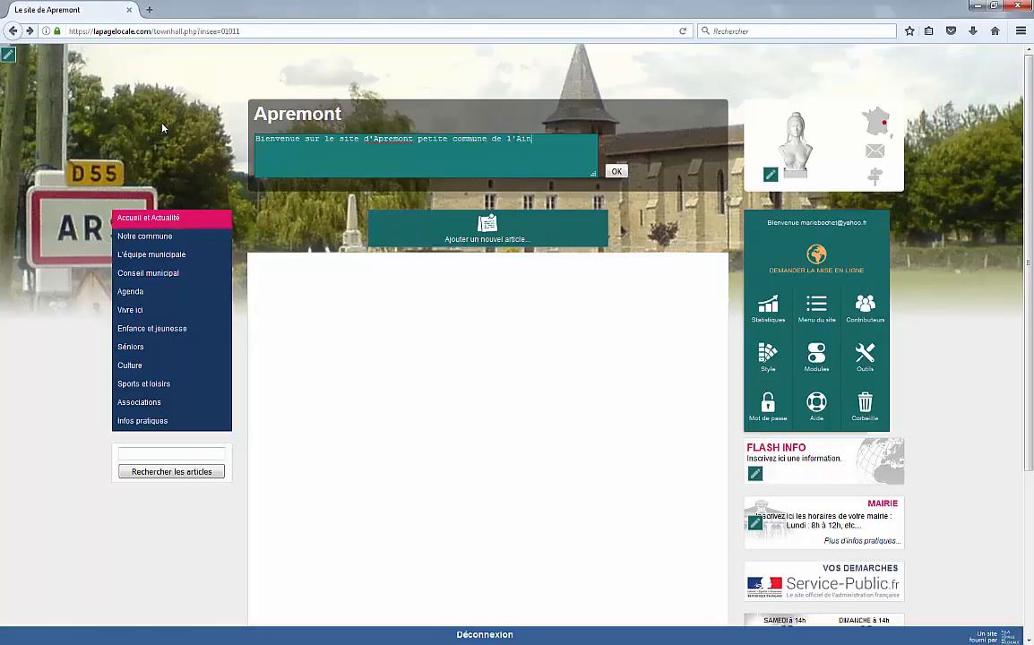
pyautogui.click(617, 172)
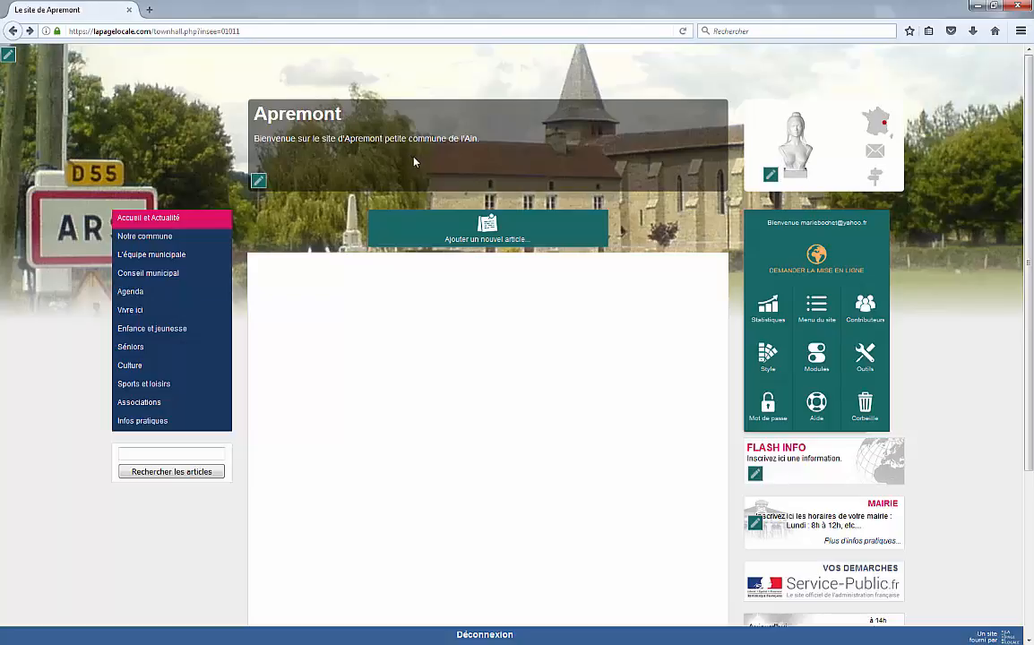
pyautogui.click(771, 175)
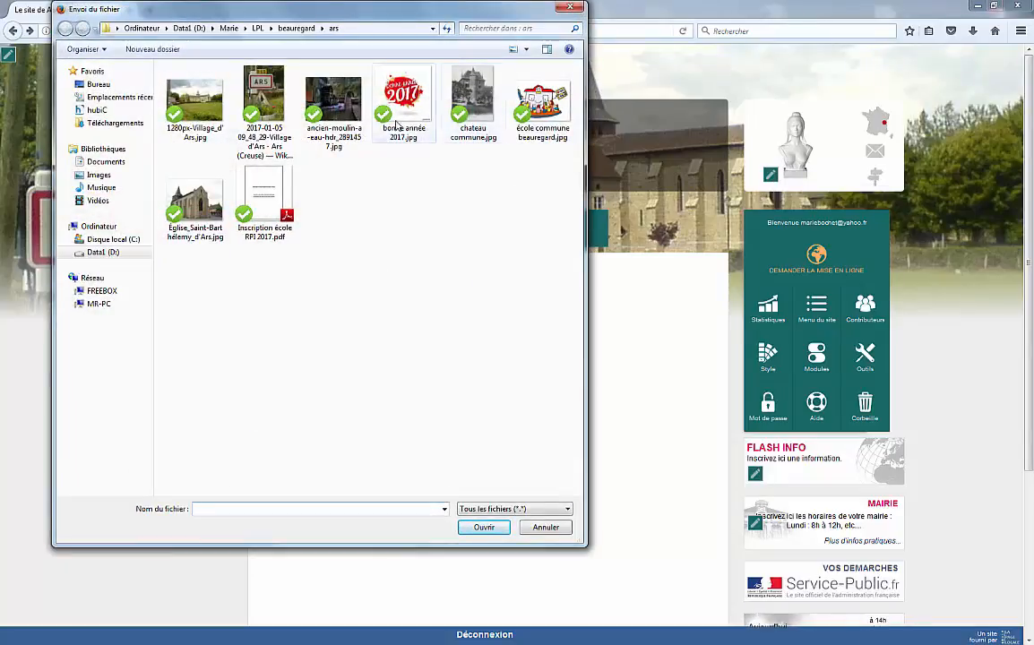
# Step: Use chateau commune.jpg as the commune picture and set Flash Info to 'Alerte météo ORAGES VIOLENTS ! Soyez vigilants'
pyautogui.click(481, 99)
pyautogui.doubleClick(481, 99)
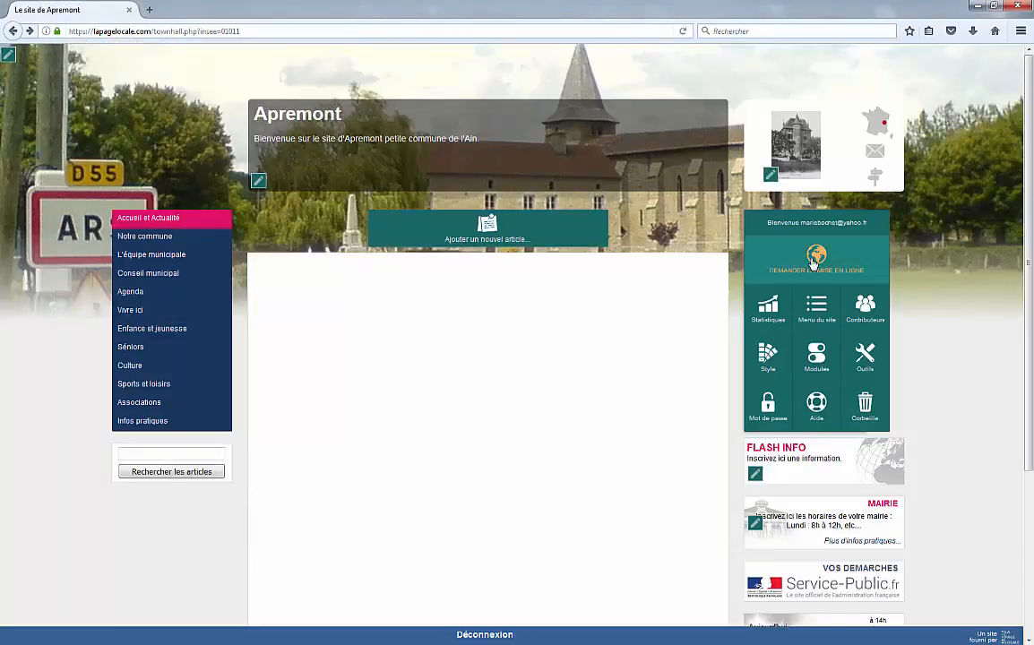
pyautogui.click(756, 473)
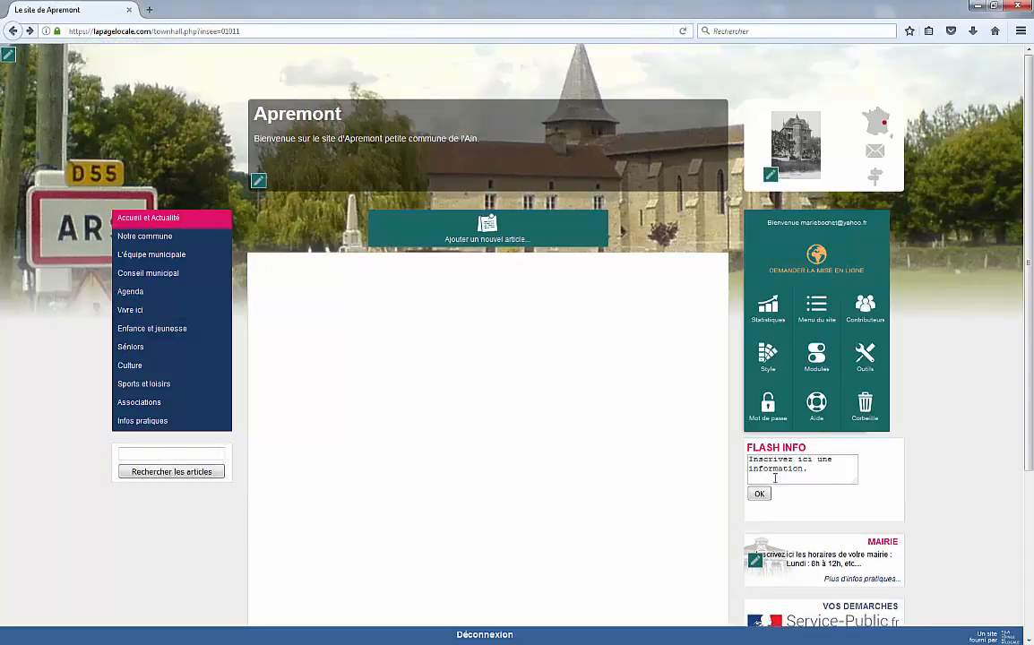
pyautogui.hotkey('ctrl', 'a')
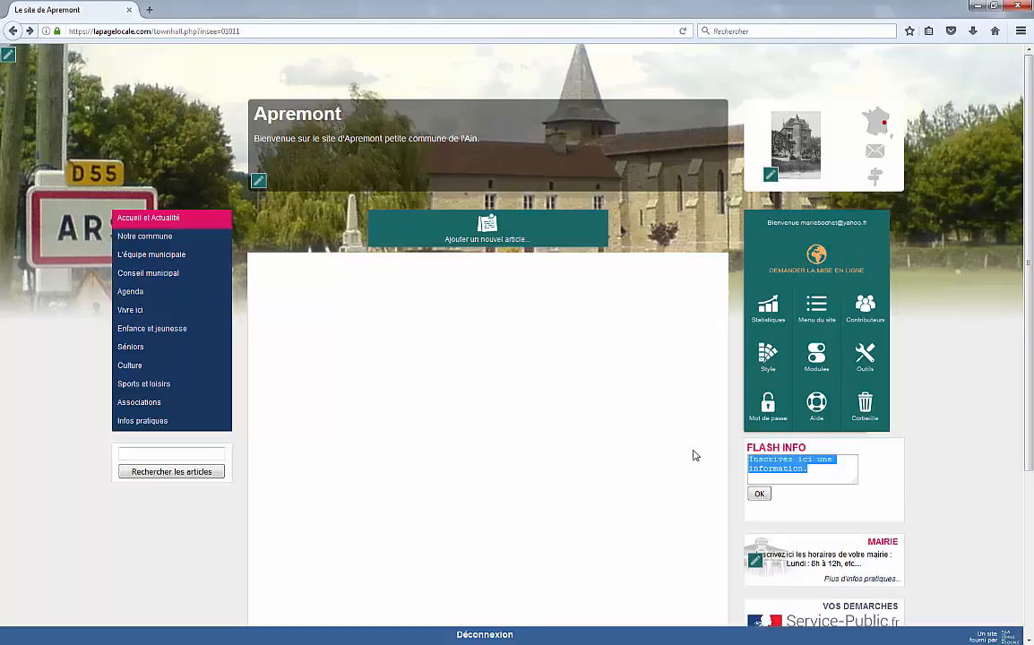
pyautogui.write('Alerter météo ORAGES VIOLENTS')
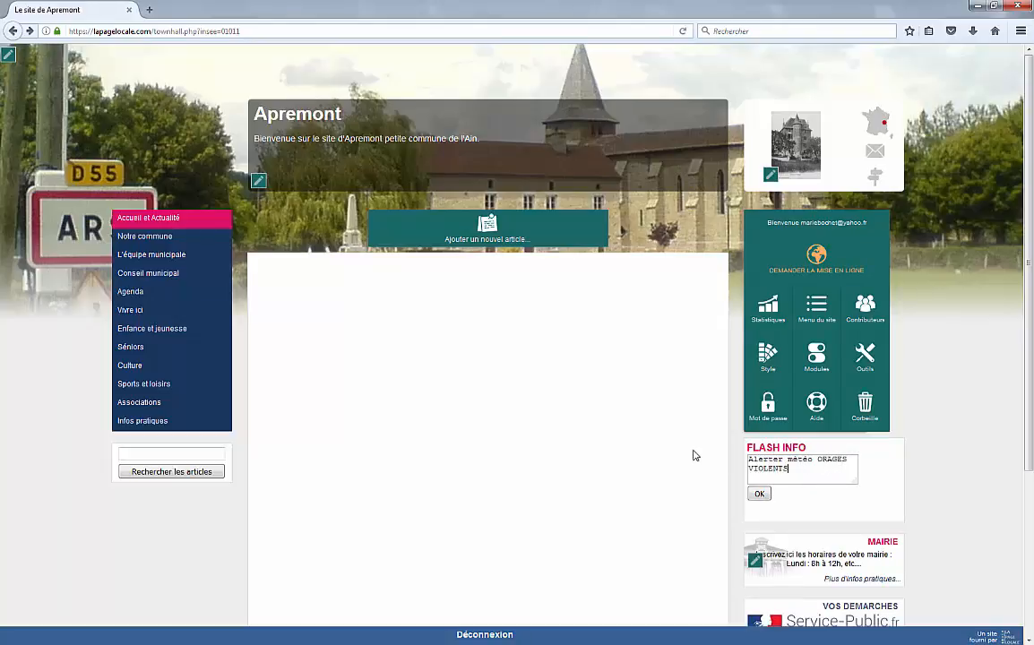
pyautogui.write(' 50yez vigilents')
pyautogui.click(793, 469)
pyautogui.write('!')
pyautogui.press('Return')
pyautogui.click(783, 458)
pyautogui.press('BackSpace')
pyautogui.click(760, 495)
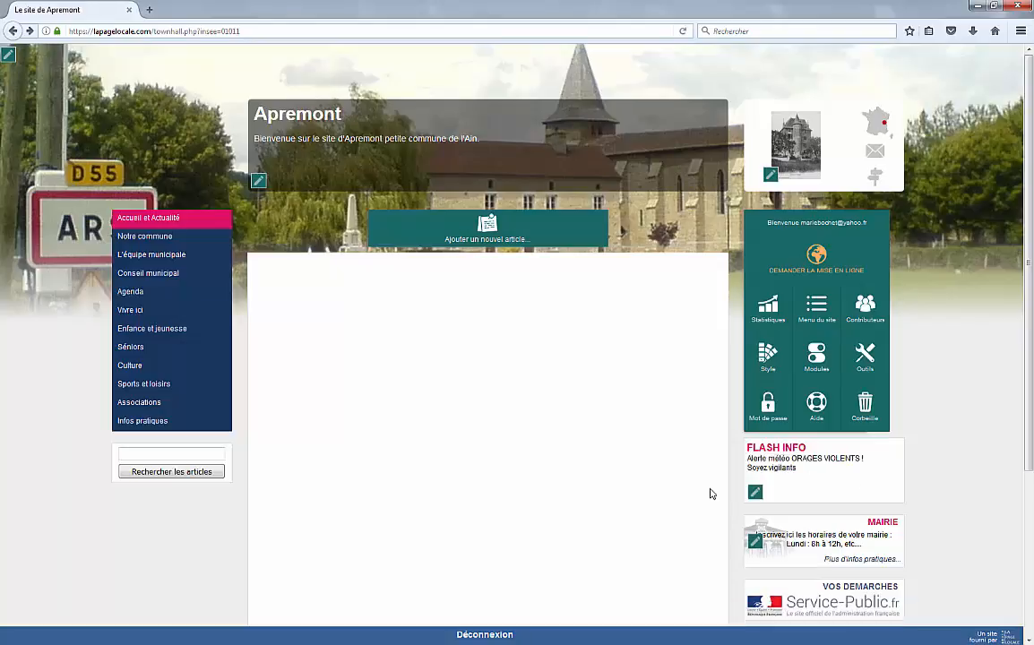
# Step: Replace the Mairie hours with Lundi 18h-20h, Jeudi 10h-17h, mayor's Samedi 10h-11h, plus contact details
pyautogui.click(754, 540)
pyautogui.moveTo(828, 566); pyautogui.dragTo(741, 532)
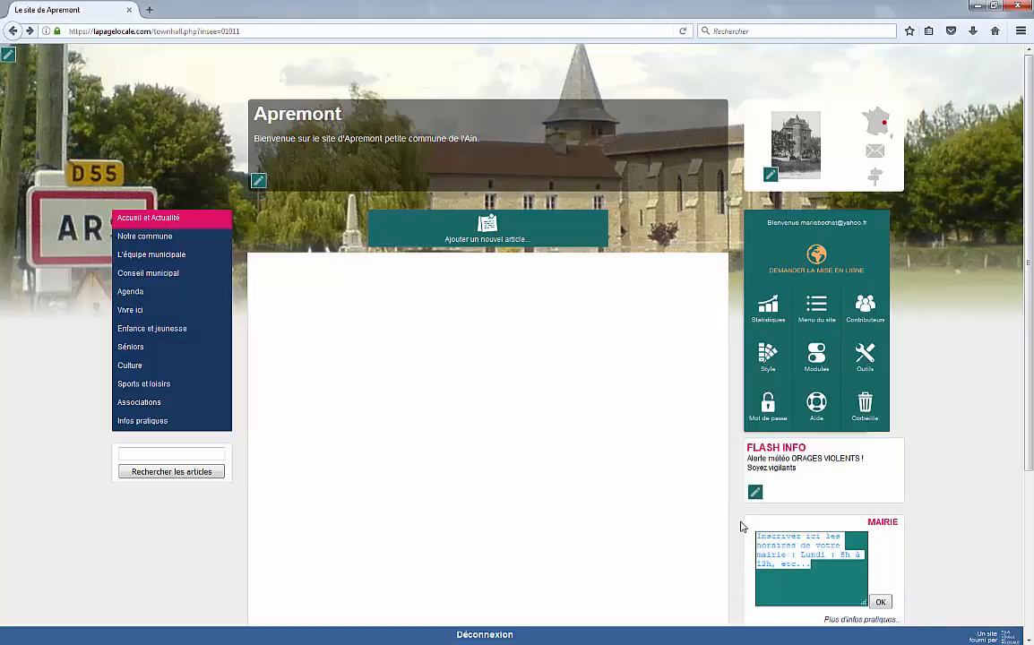
pyautogui.press('BackSpace')
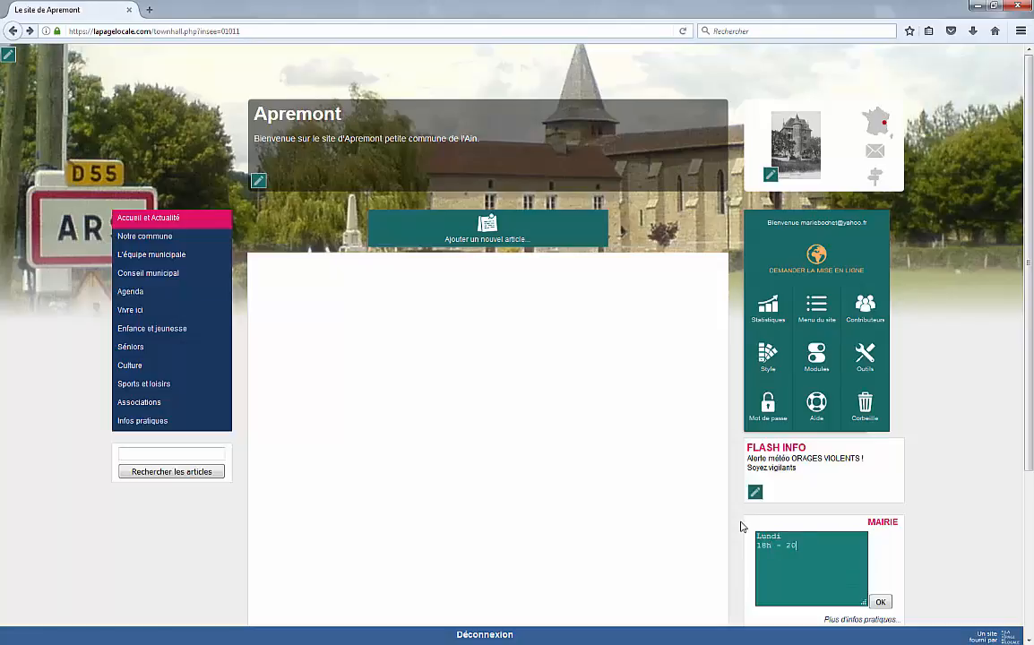
pyautogui.write('Lundi 18h - 20h Ma')
pyautogui.press('BackSpace')
pyautogui.press('BackSpace')
pyautogui.write('Jeudi 10h - 17h Permanence du ma')
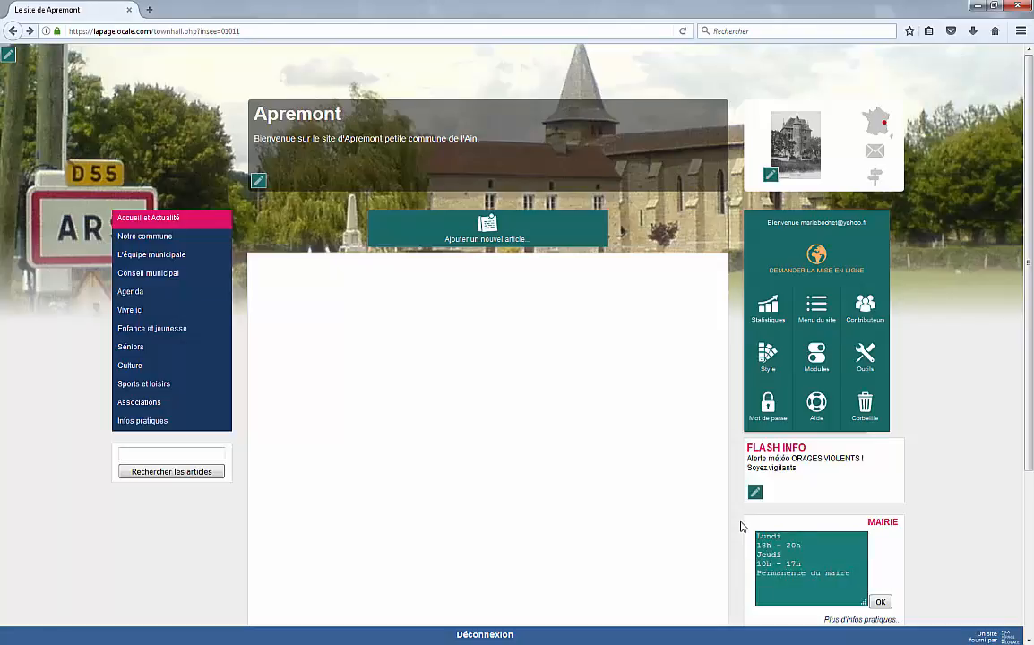
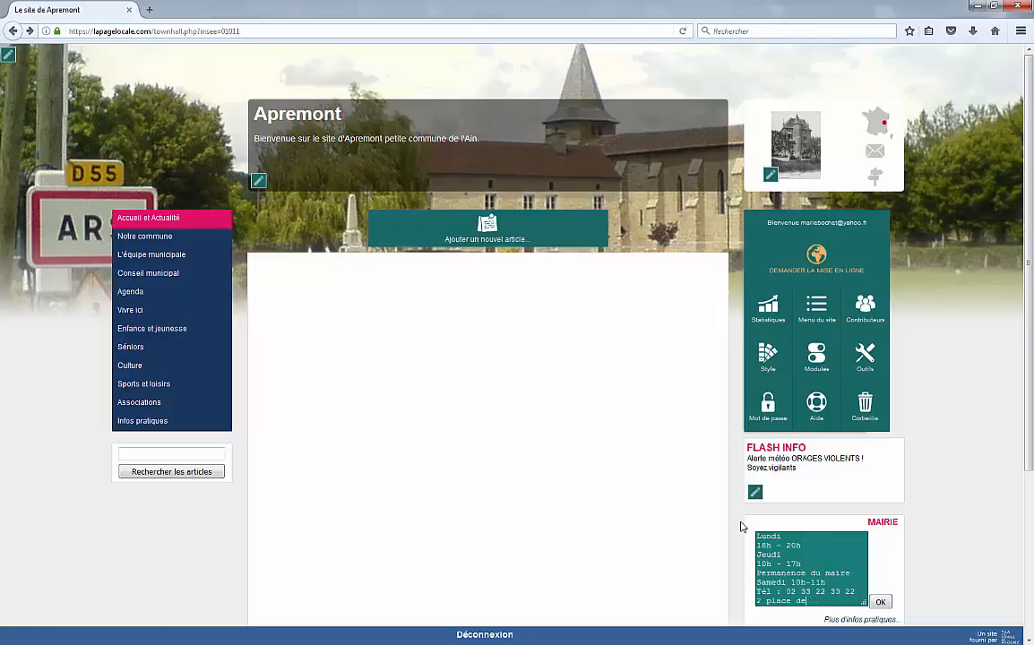
pyautogui.write(' village 01100 APREMONT')
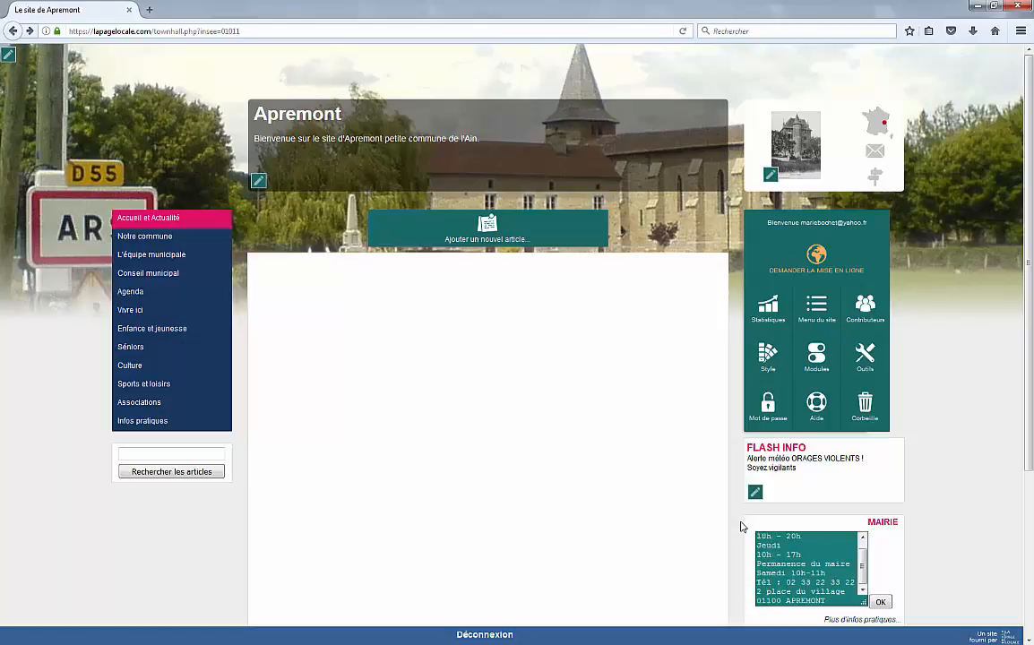
pyautogui.click(880, 602)
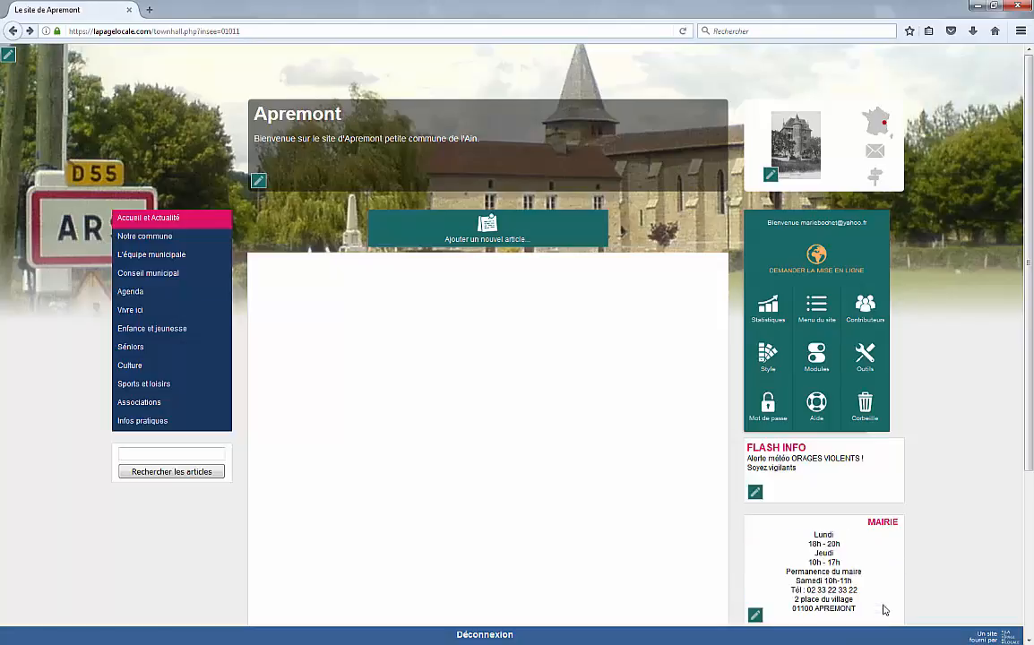
# Step: Add a blank line after the Saturday hours in the Mairie box and save
pyautogui.scroll(-1, 884, 610)
pyautogui.scroll(-1, 885, 607)
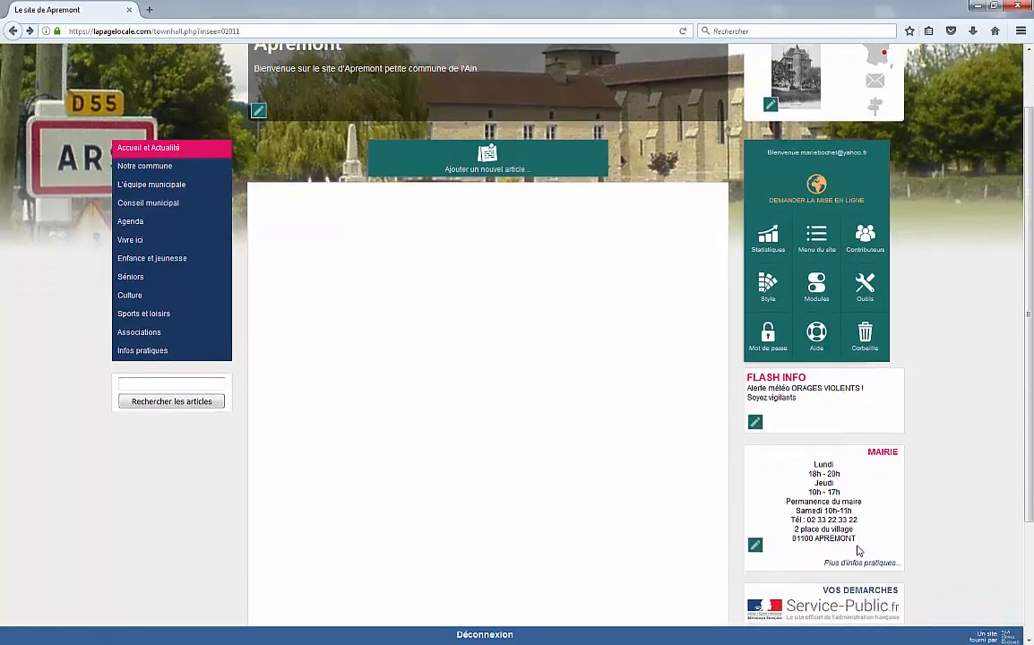
pyautogui.click(757, 546)
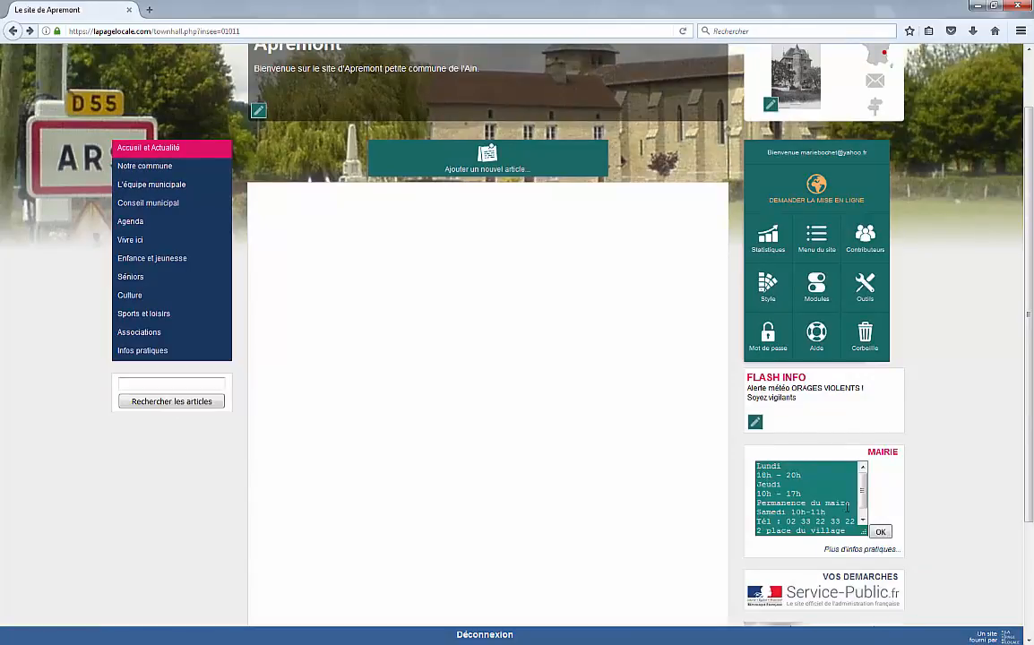
pyautogui.press('Return')
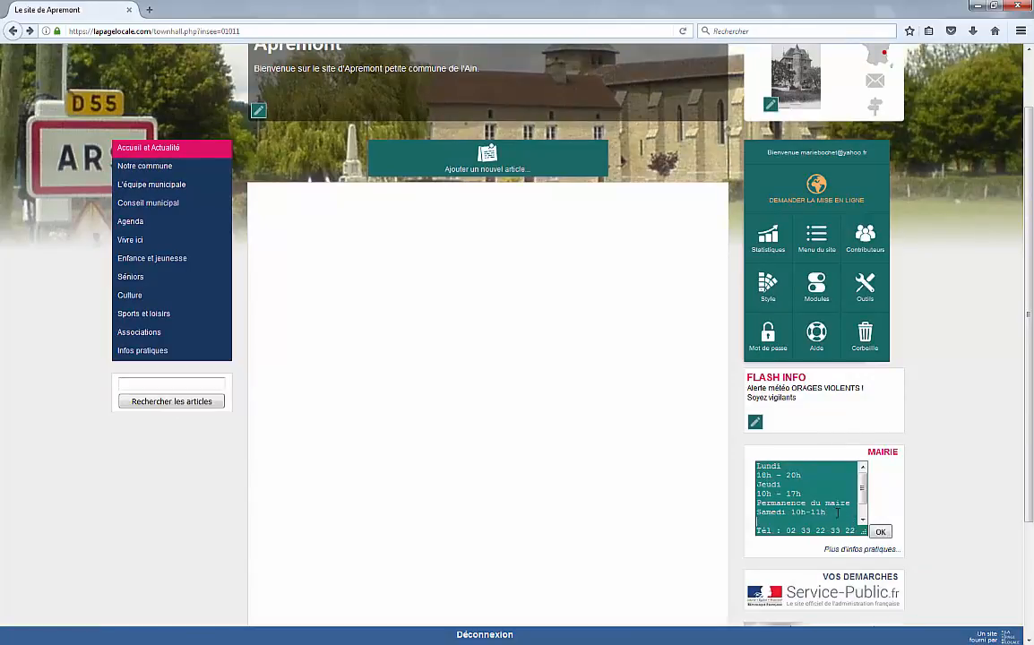
pyautogui.click(880, 534)
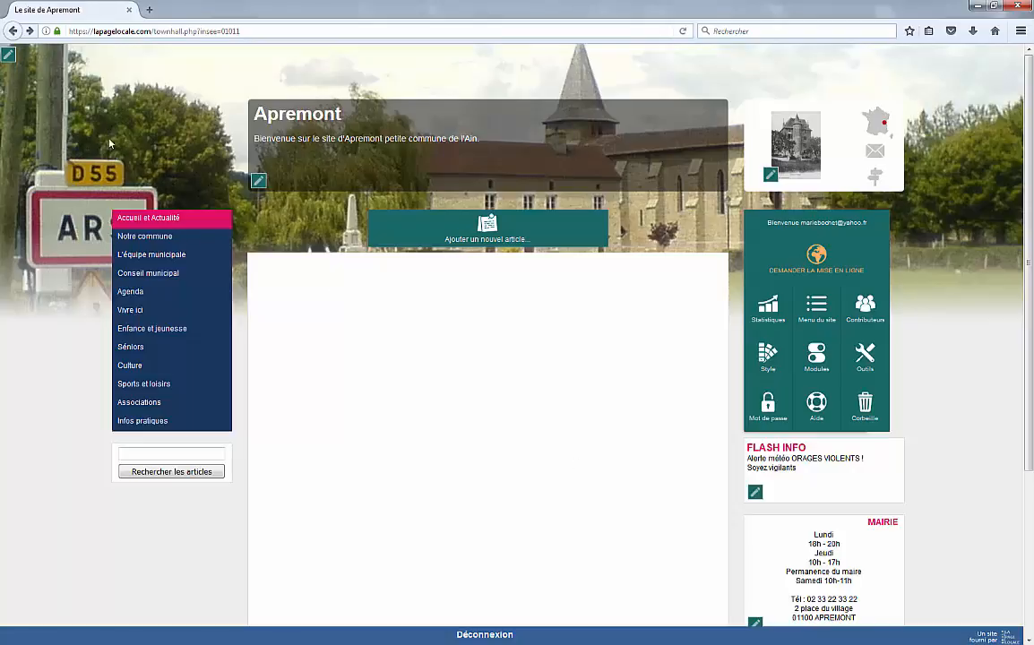
# Step: Look at the contact form, close it unsent, and open the commune's location in Google Maps
pyautogui.click(879, 154)
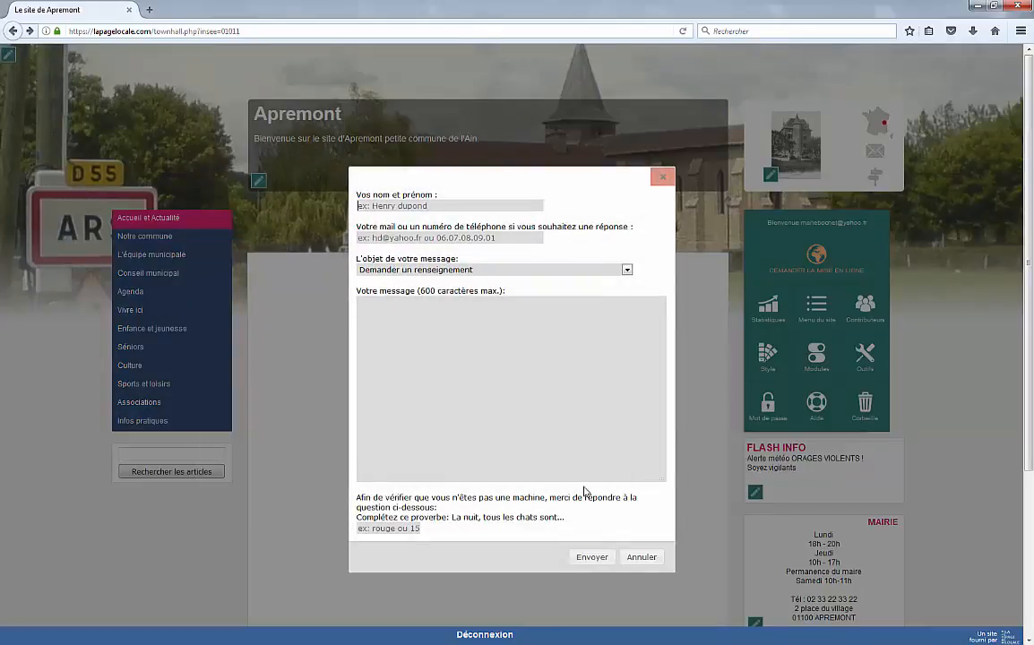
pyautogui.click(371, 209)
pyautogui.click(663, 181)
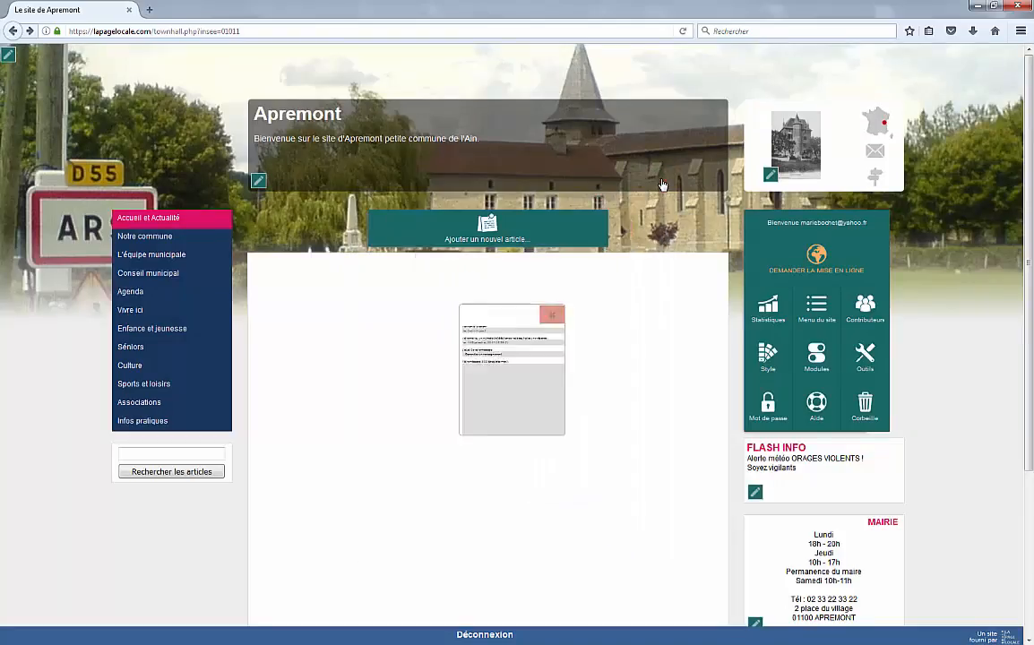
pyautogui.click(875, 182)
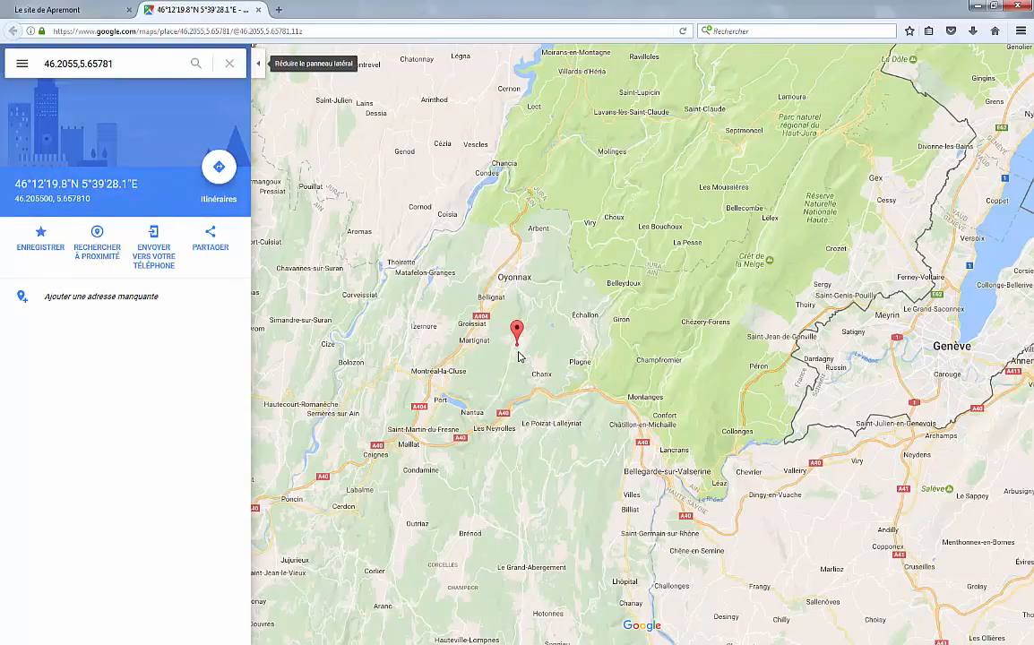
# Step: Zoom in on the Apremont pin, switch to satellite view, then close the Maps tab
pyautogui.scroll(2, 538, 357)
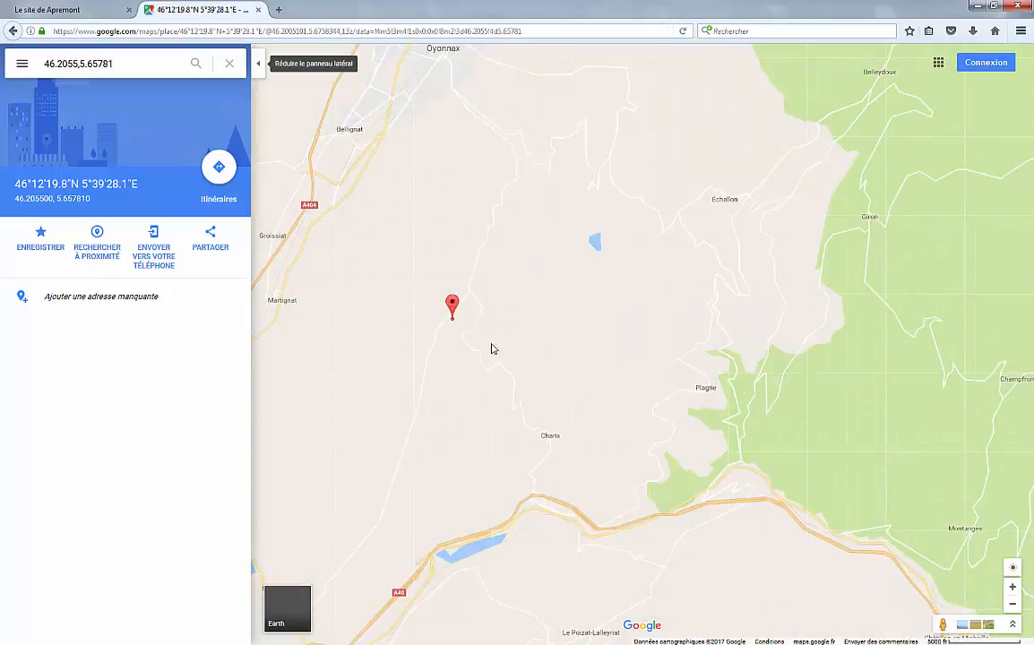
pyautogui.scroll(3, 462, 339)
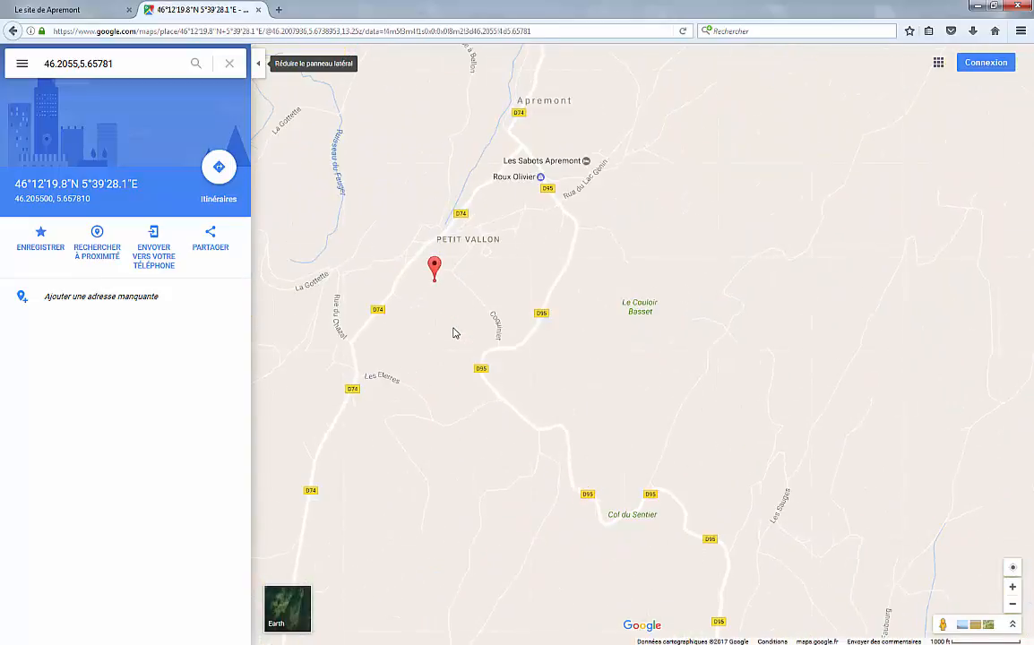
pyautogui.scroll(2, 454, 332)
pyautogui.moveTo(418, 173); pyautogui.dragTo(529, 485)
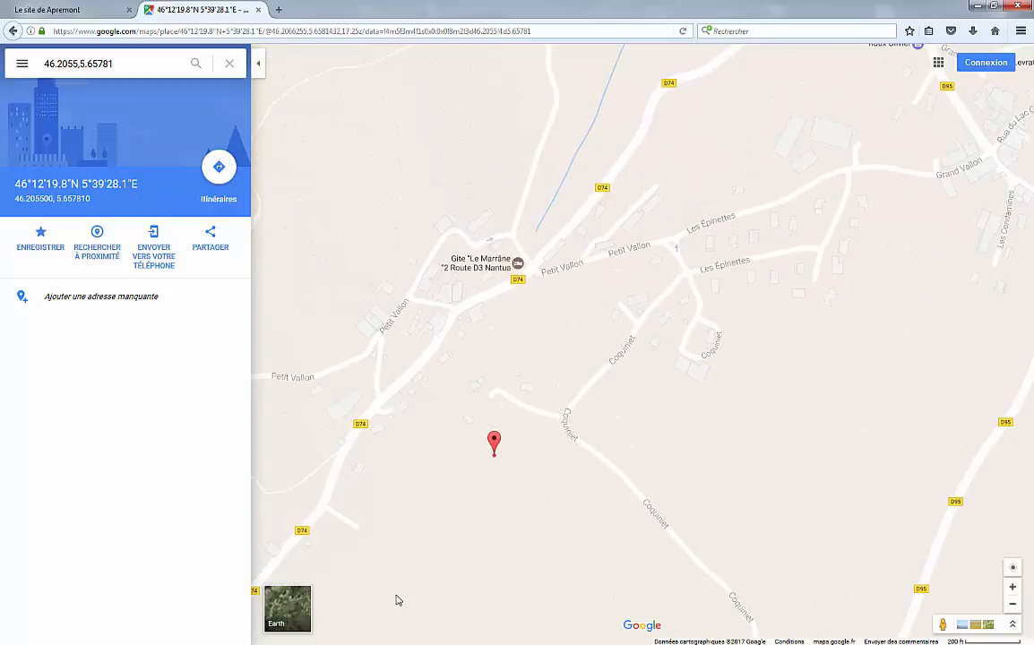
pyautogui.click(292, 603)
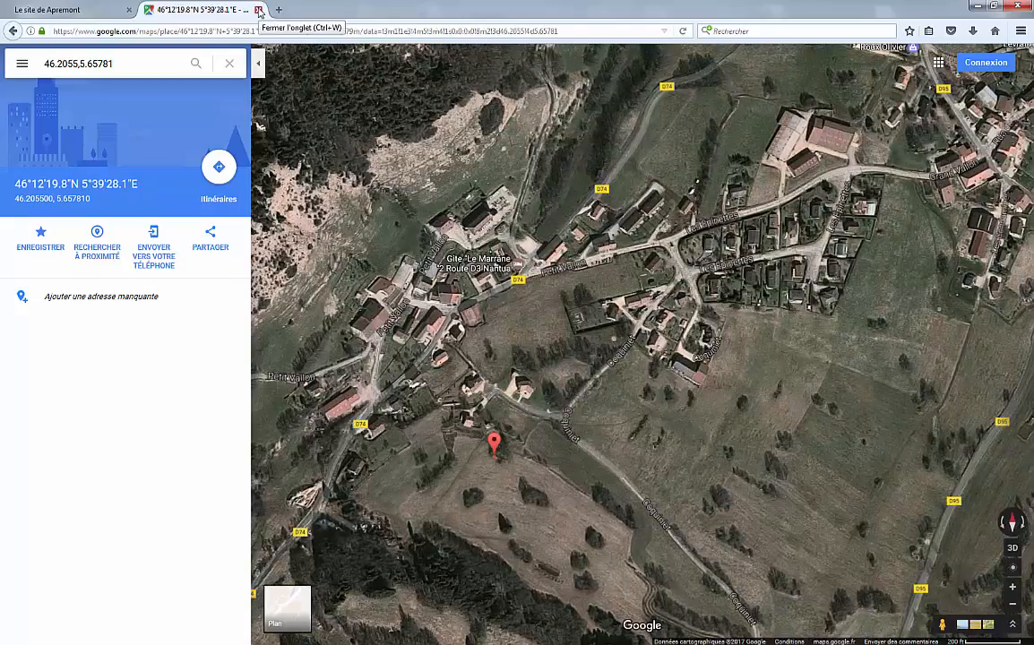
pyautogui.click(258, 10)
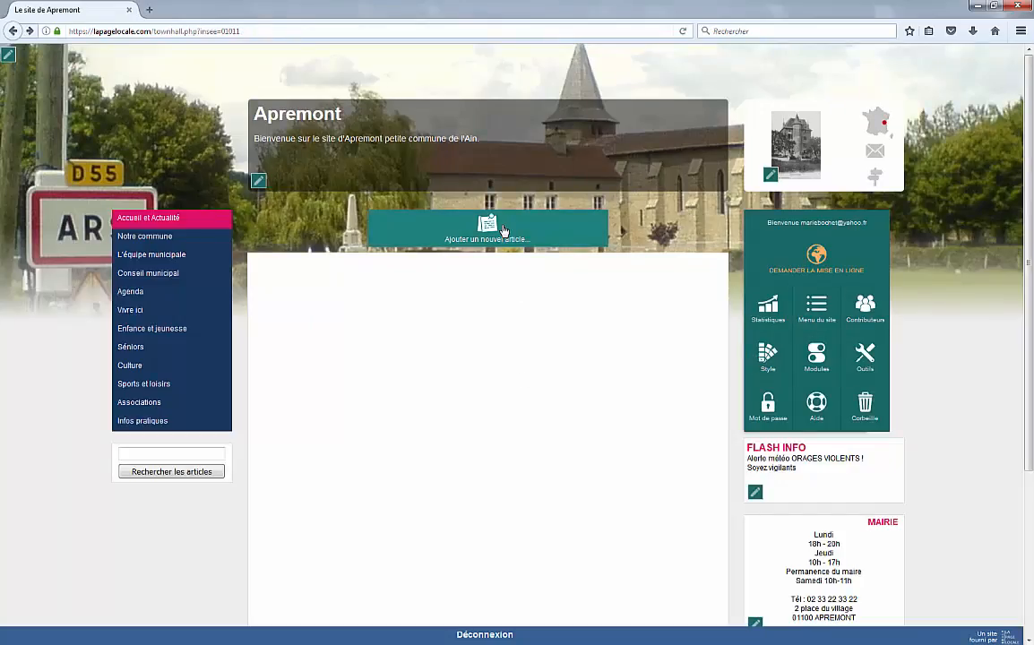
# Step: Create an article titled 'Ecole Primaire' with body 'Notre école compte 4 classes et environ 110 élèves…'
pyautogui.click(504, 230)
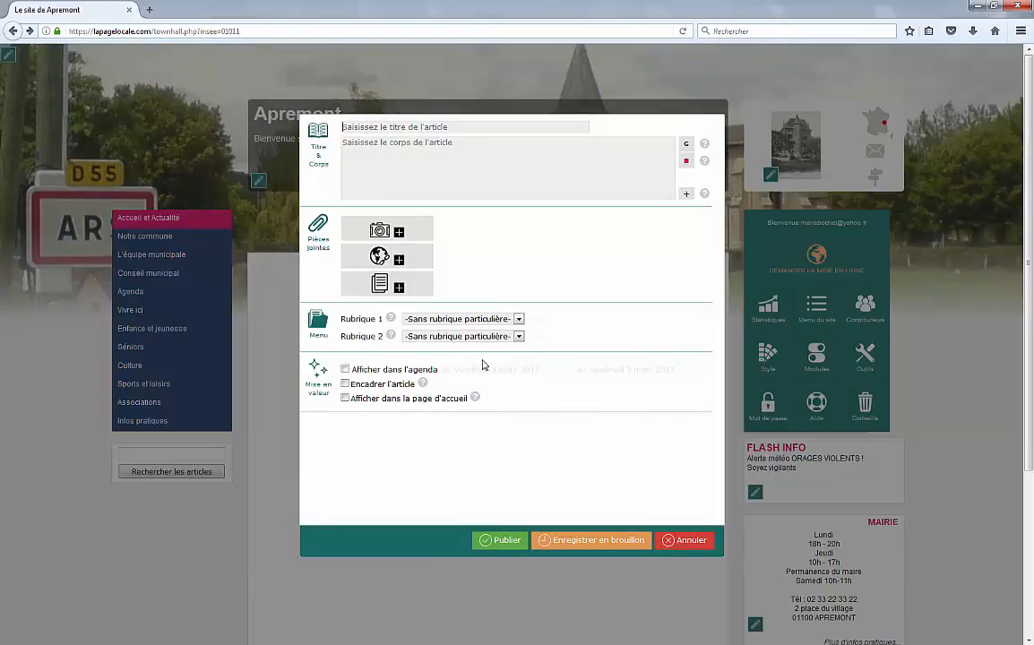
pyautogui.write('Ecole Primaire')
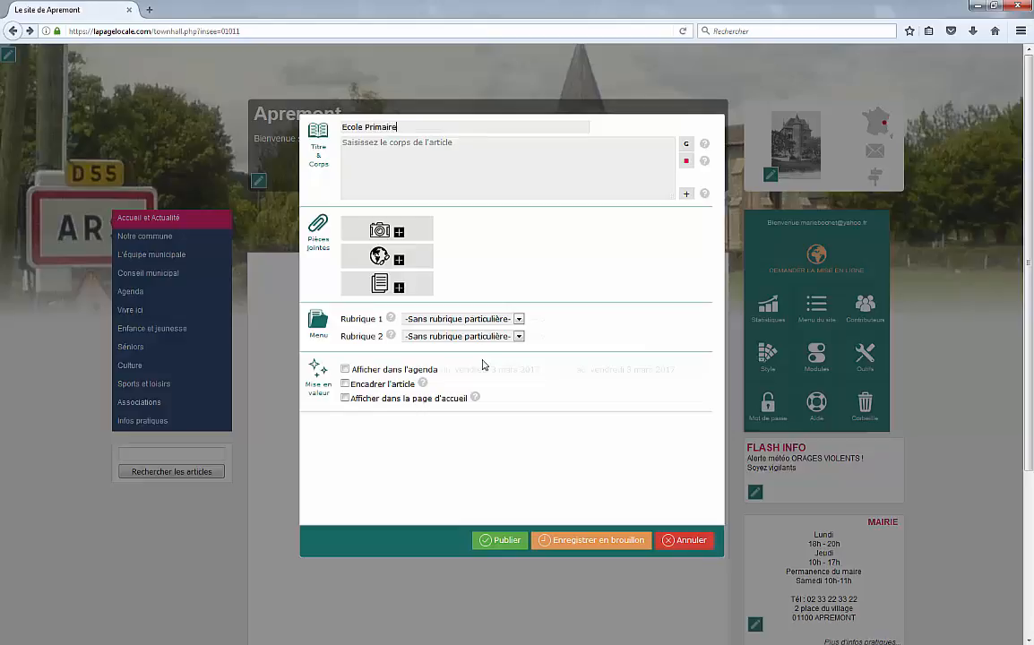
pyautogui.click(403, 151)
pyautogui.write('Notre école compte 4 classes et environ 110 élèves, de la TPS au CM1')
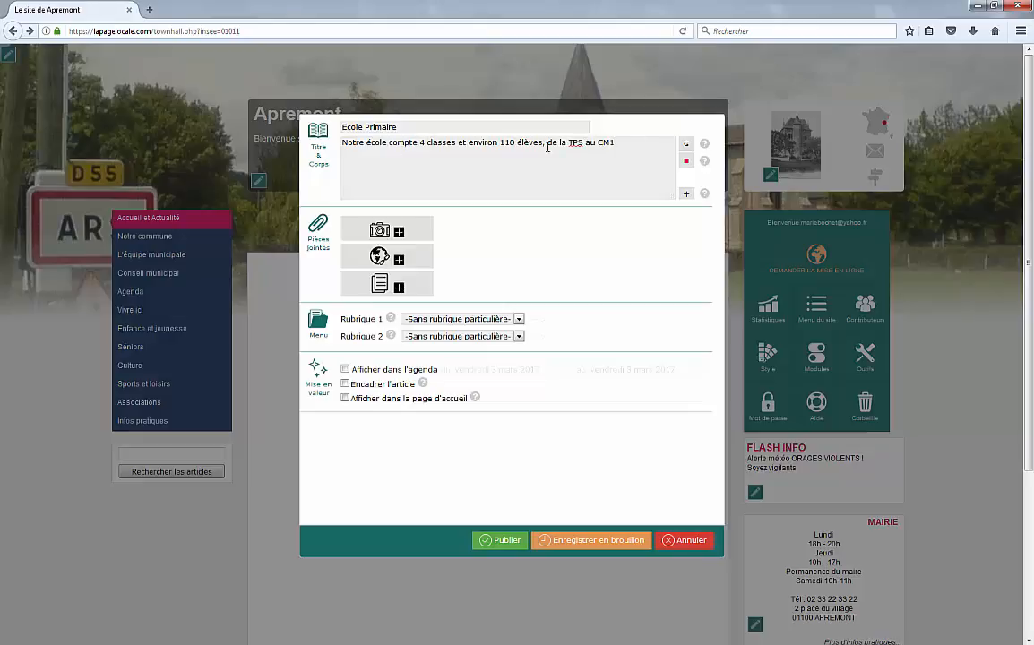
# Step: Bold '4 classes et environ 110 élèves' and give 'TPS au CM2' bold plus ++ emphasis
pyautogui.moveTo(544, 144); pyautogui.dragTo(421, 144)
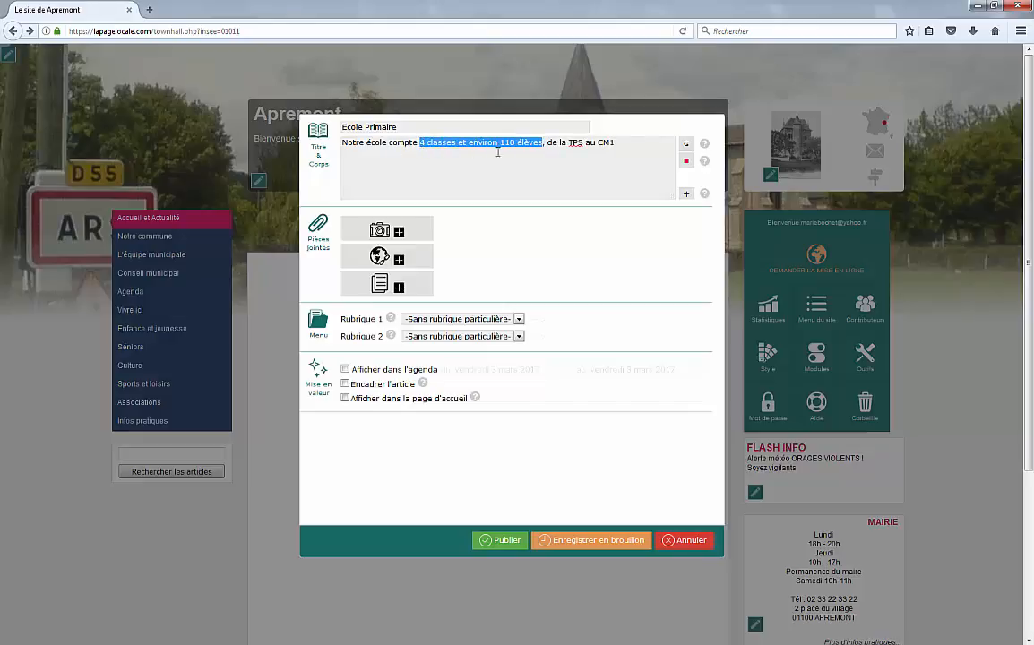
pyautogui.click(687, 143)
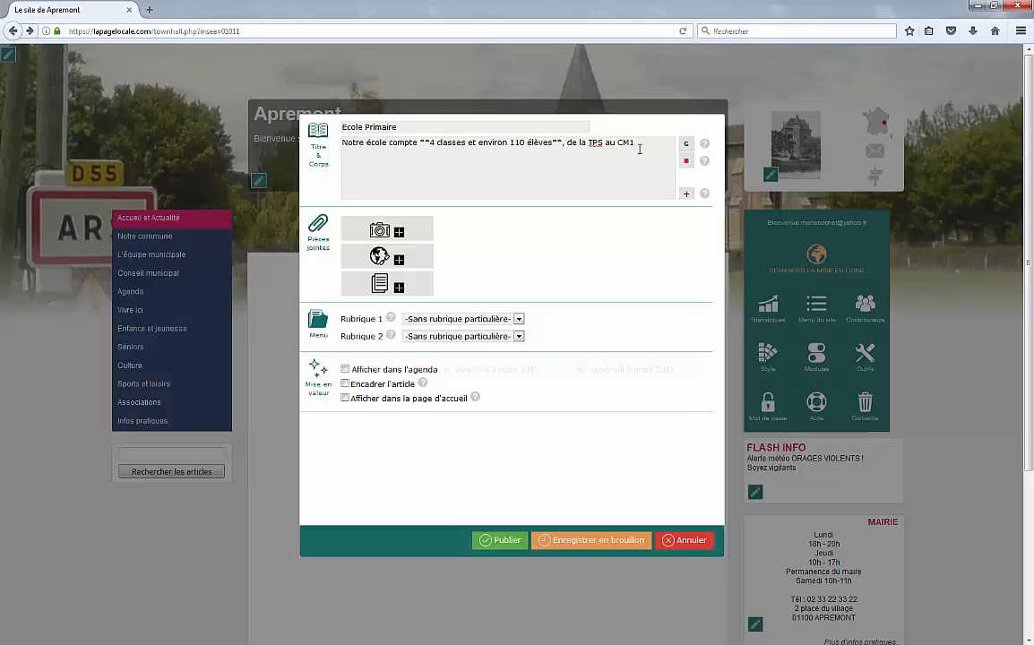
pyautogui.moveTo(635, 143); pyautogui.dragTo(591, 143)
pyautogui.click(636, 146)
pyautogui.moveTo(589, 144)
pyautogui.mouseDown()
pyautogui.moveTo(635, 144)
pyautogui.moveTo(600, 145)
pyautogui.mouseUp()
pyautogui.click(687, 162)
pyautogui.click(687, 143)
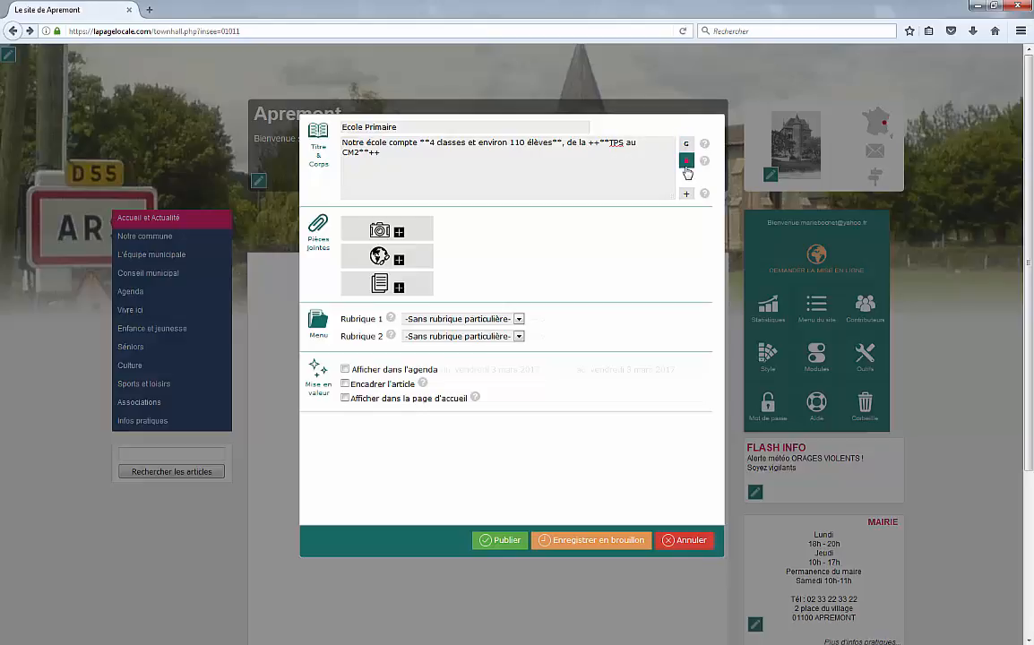
pyautogui.doubleClick(592, 143)
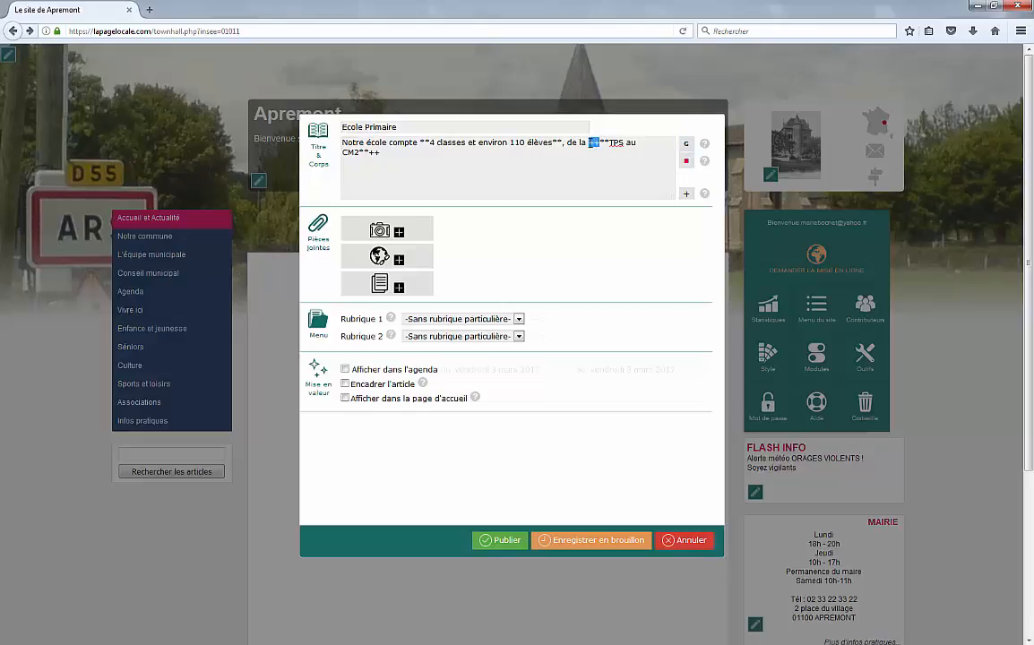
pyautogui.doubleClick(605, 142)
# Step: Attach the école commune image with the middle layout and the description 'école'
pyautogui.click(418, 231)
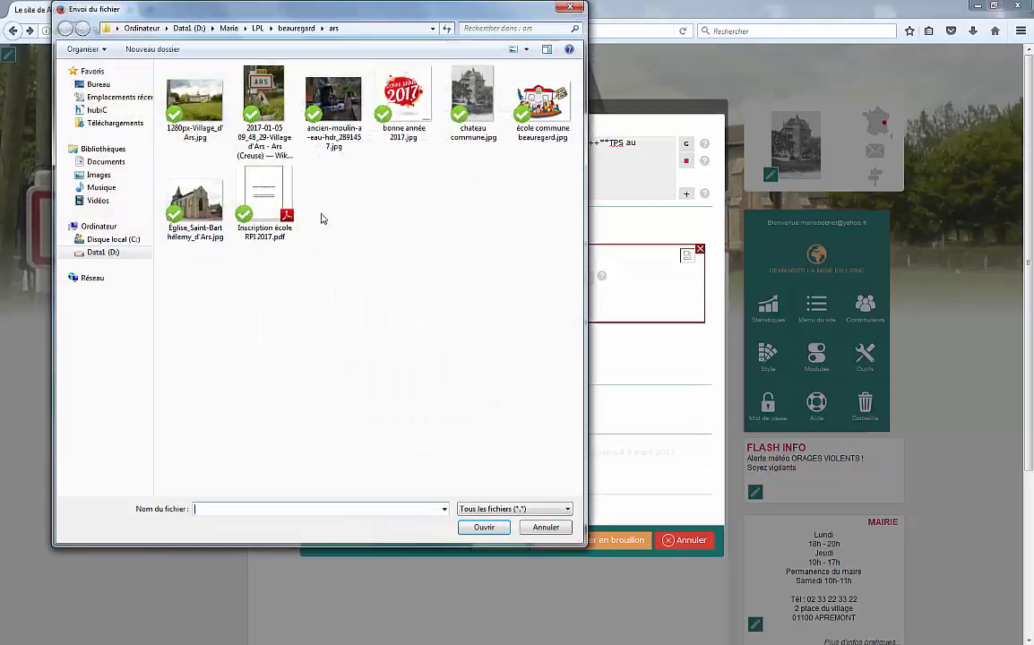
pyautogui.doubleClick(544, 99)
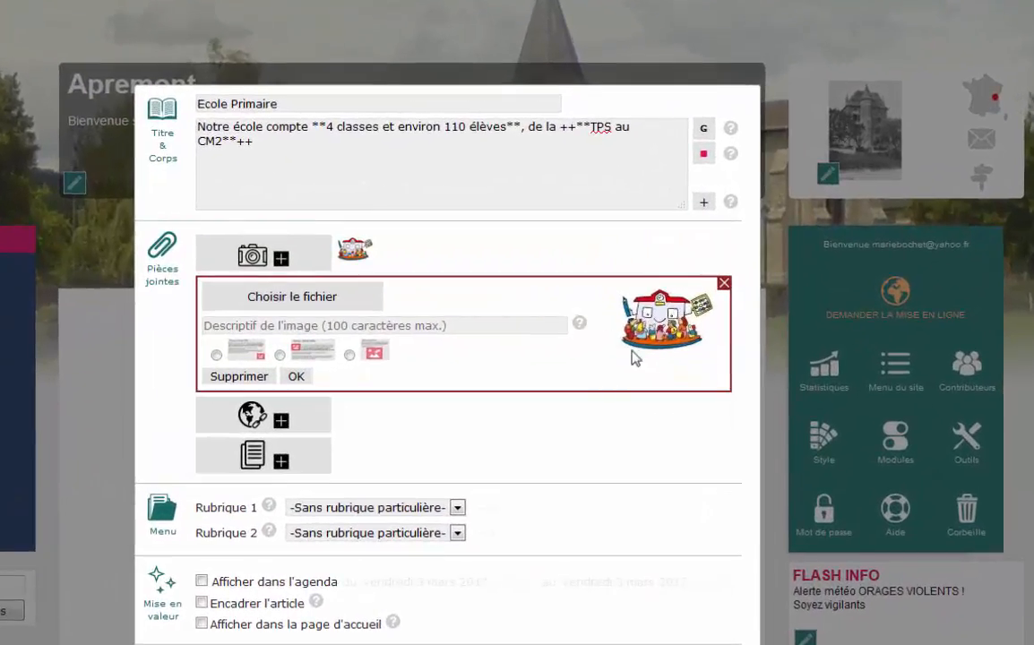
pyautogui.click(281, 356)
pyautogui.click(292, 323)
pyautogui.write('école')
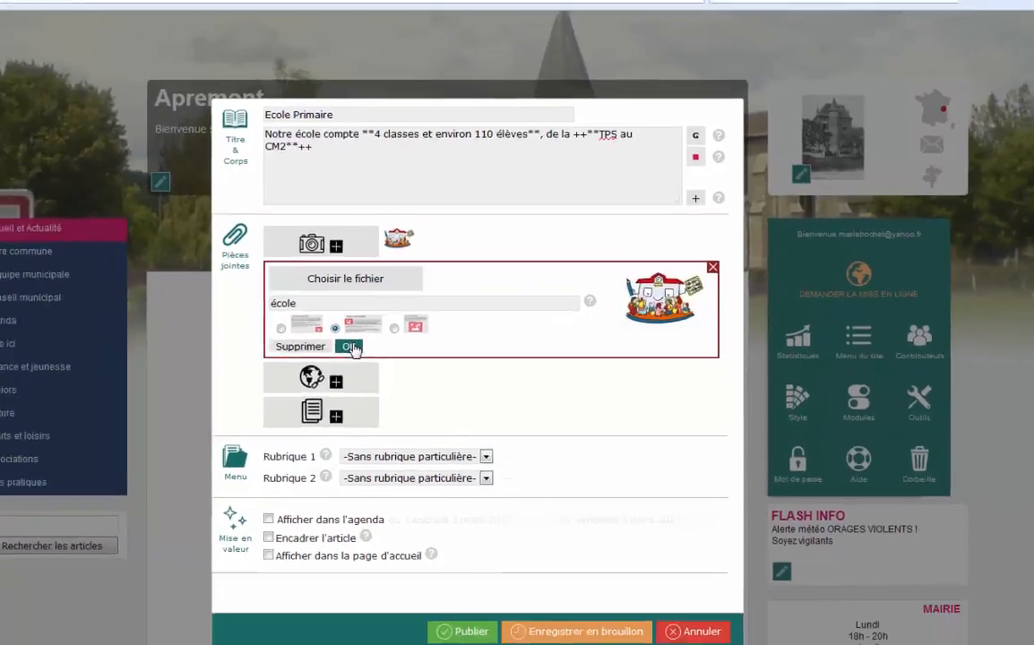
pyautogui.click(299, 377)
pyautogui.click(400, 288)
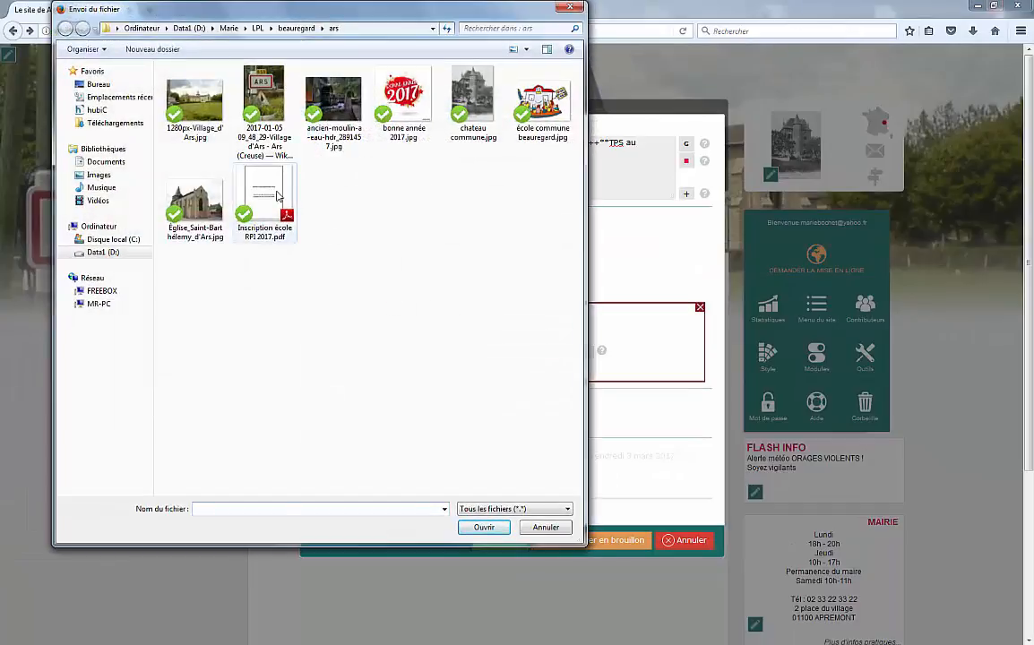
# Step: Attach the registration PDF as 'Dossier d'inscription à l'école' and add the enrolment request text
pyautogui.doubleClick(277, 196)
pyautogui.click(463, 352)
pyautogui.write("Dossier d'inscription à l'école")
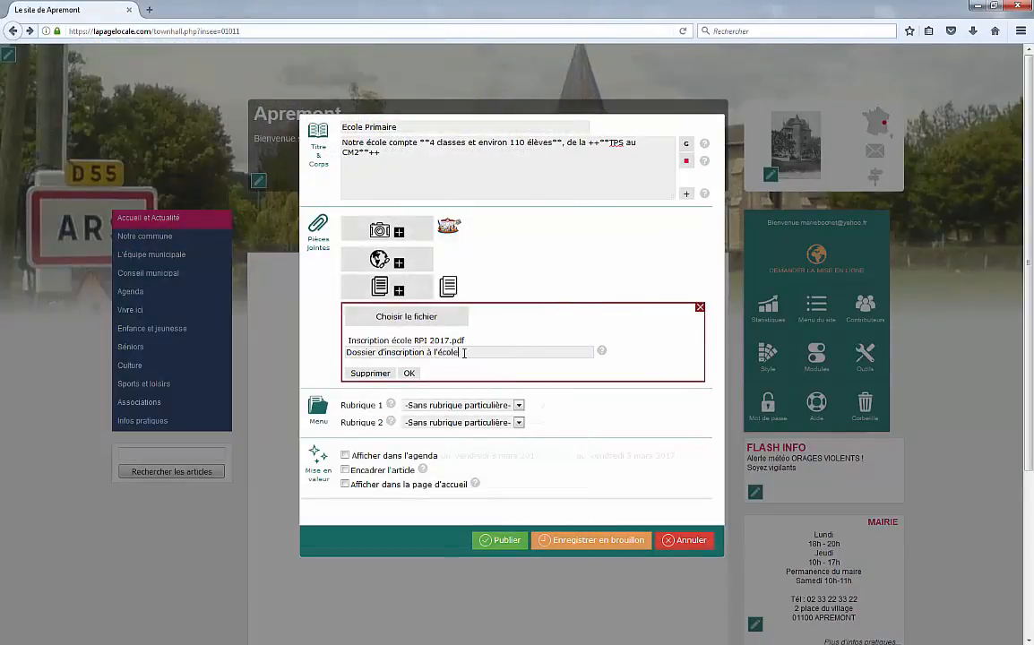
pyautogui.click(410, 373)
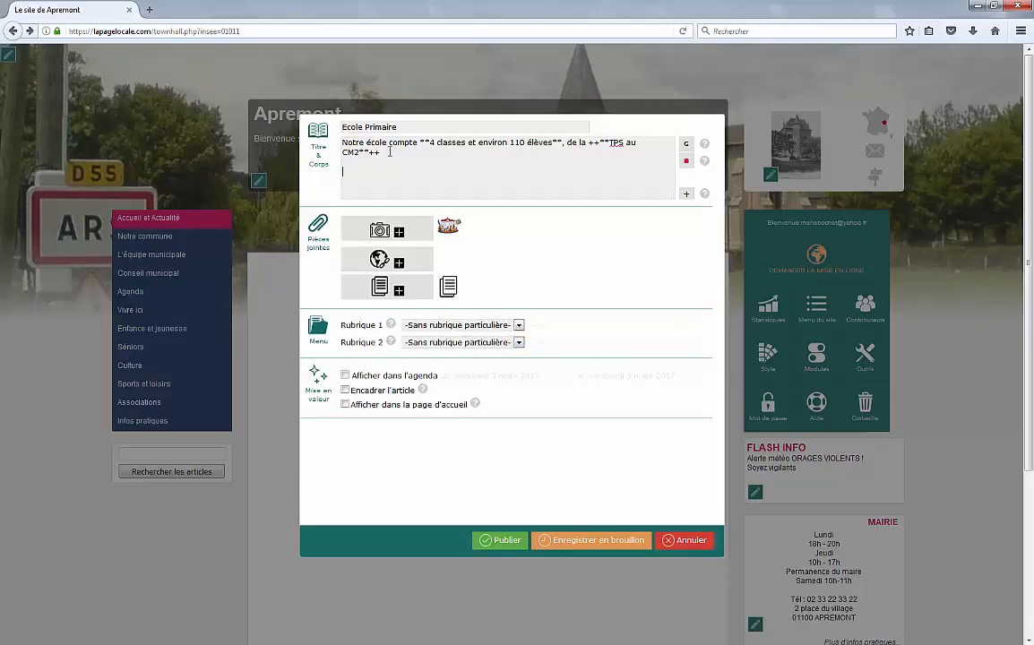
pyautogui.write('s souhaitez inscrire votre enfant ? Merci de transmettre à la mairie le dossier joint du')
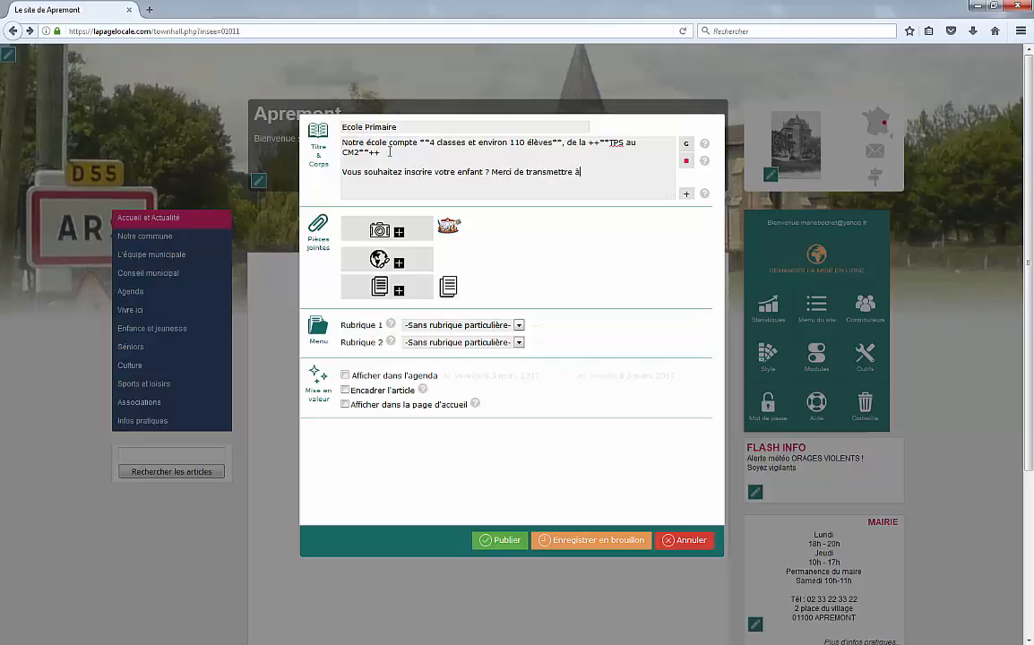
pyautogui.write('ment complété, accompagné de votre livret de famille.')
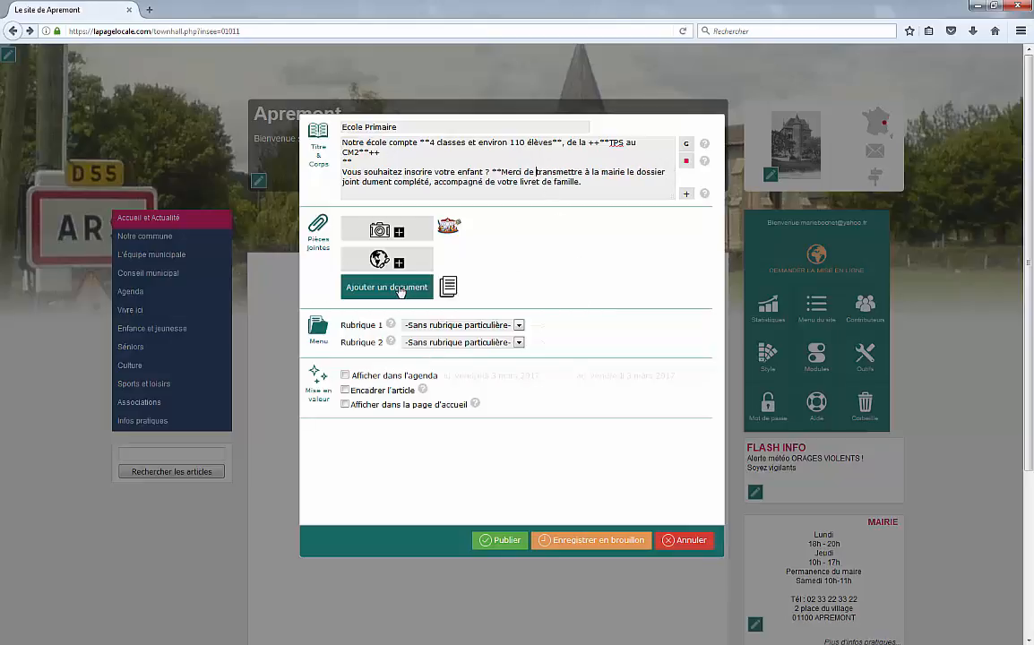
# Step: File the article under Enfance et jeunesse → Ecole primaire and save it as a draft
pyautogui.click(398, 236)
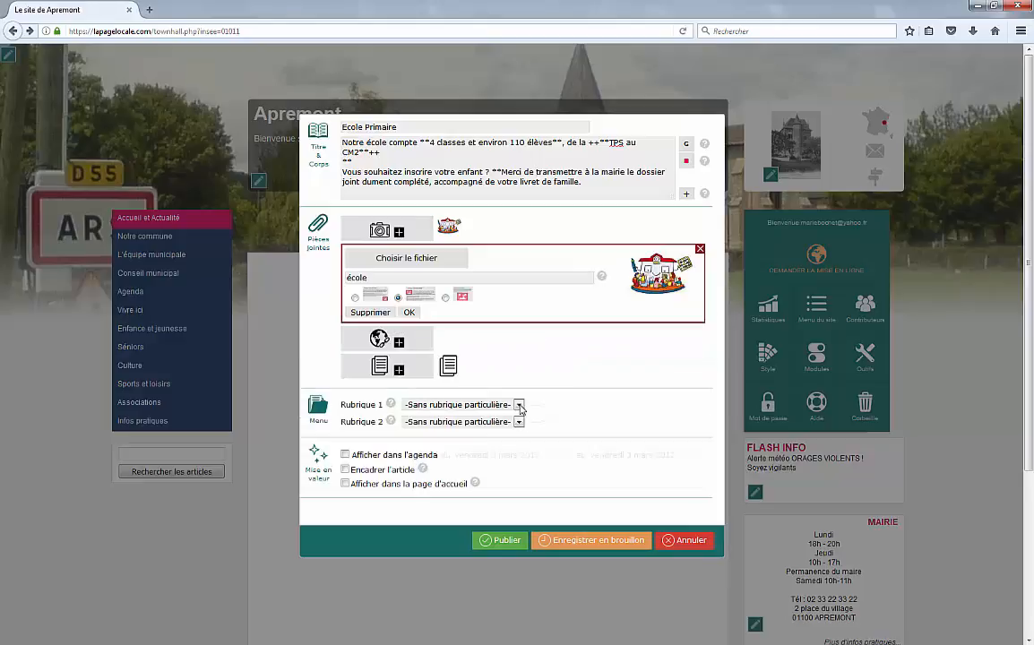
pyautogui.click(519, 405)
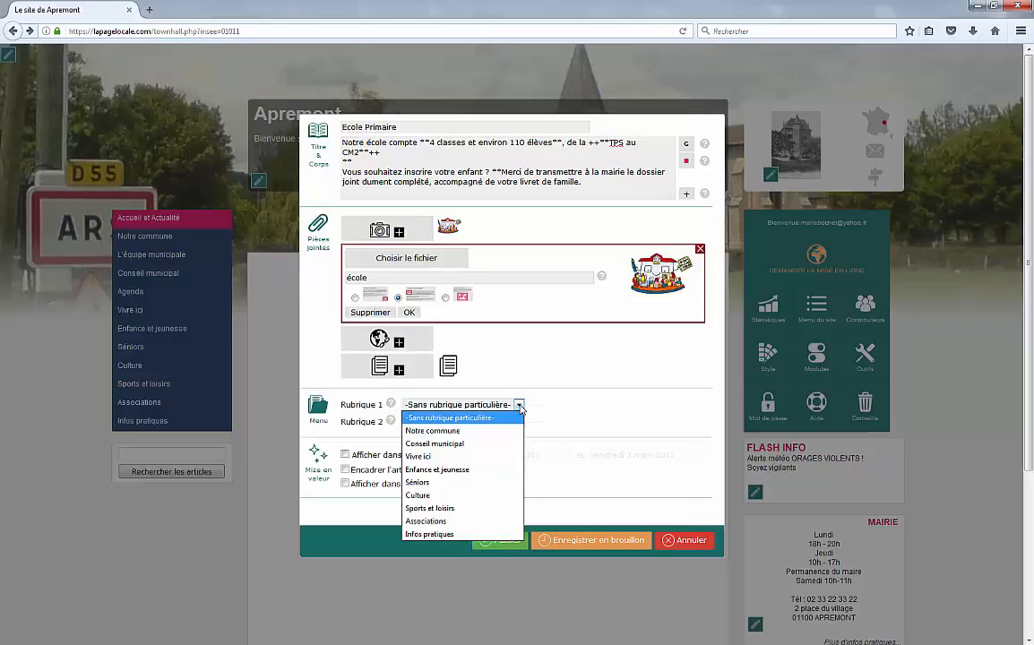
pyautogui.click(465, 471)
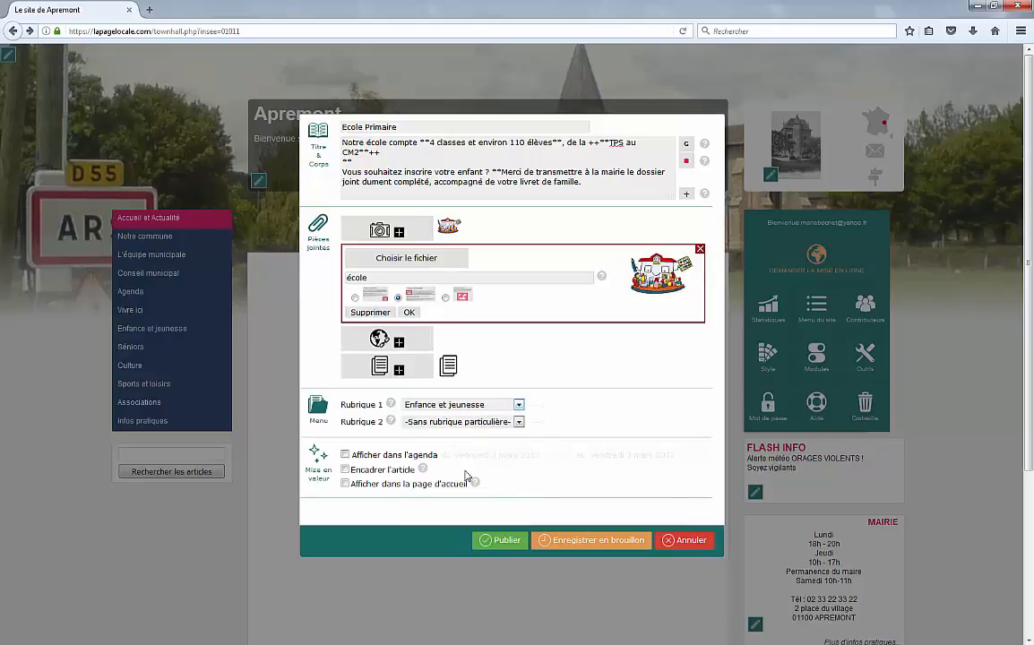
pyautogui.click(665, 407)
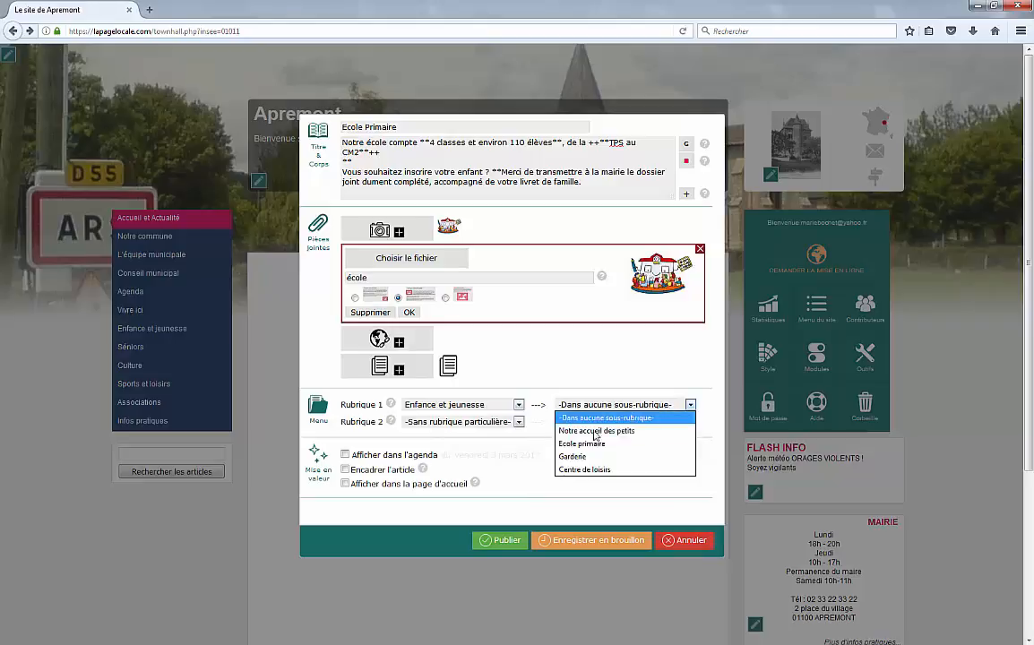
pyautogui.click(592, 443)
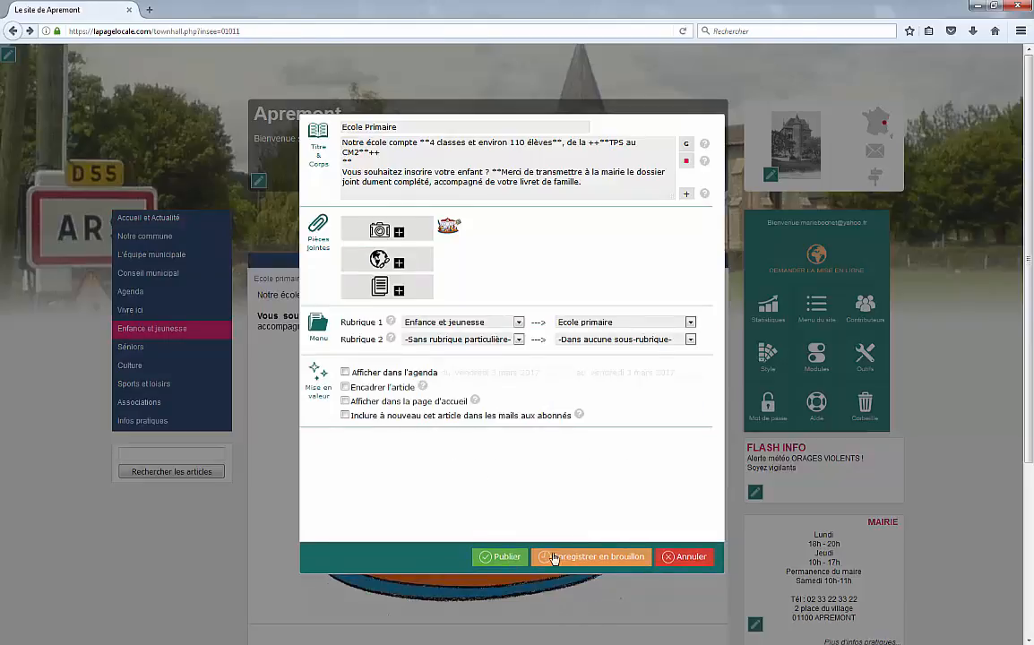
pyautogui.click(500, 556)
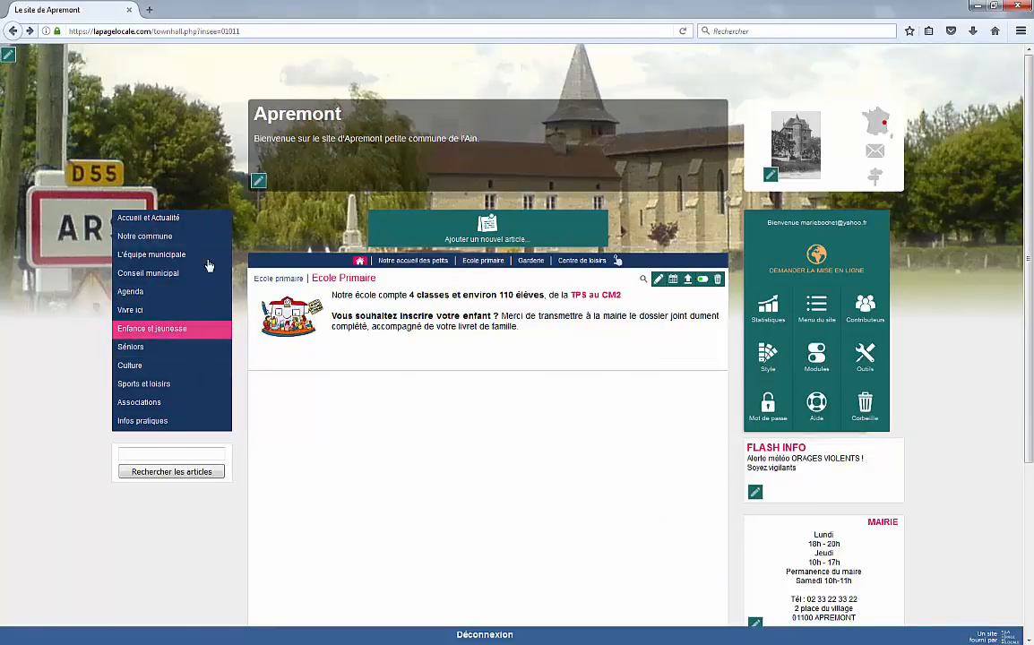
# Step: Switch to the Accueil et Actualité section from the left menu
pyautogui.click(176, 221)
# Step: Write a new article 'Brocante du 14 juillet' with its invitation text, correcting 'allentours' to 'alentours'
pyautogui.click(466, 222)
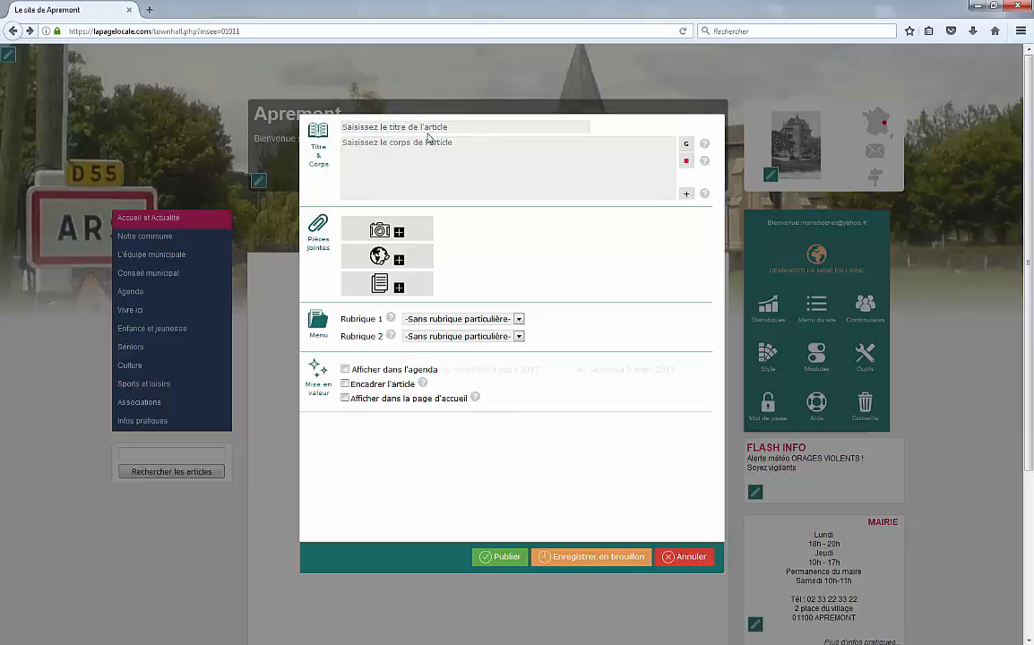
pyautogui.write('Brocante du 14 juillet')
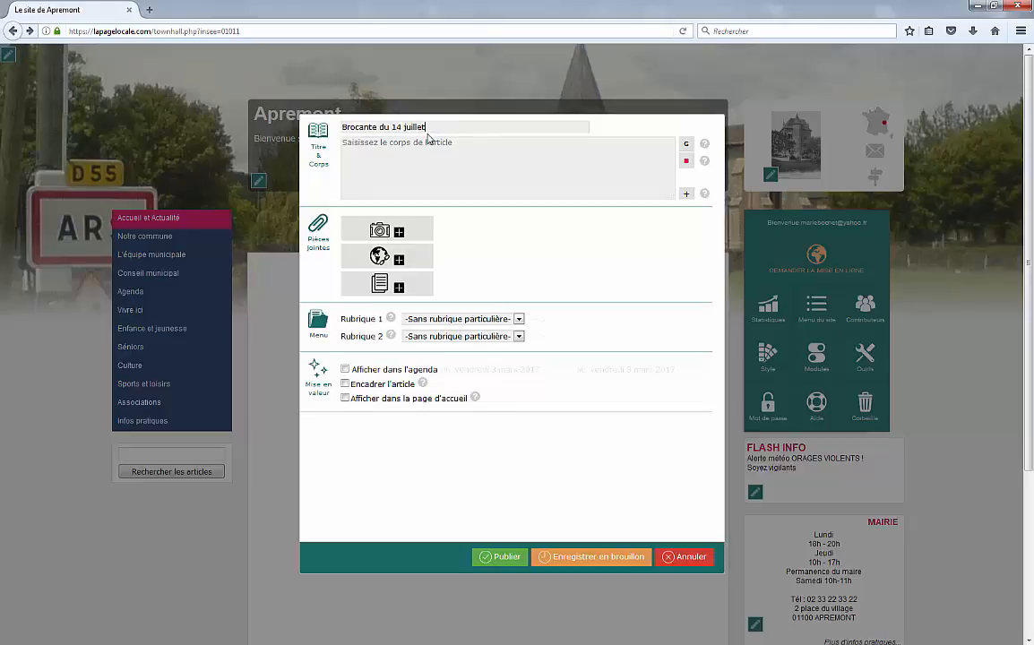
pyautogui.write('Venez nombreux, exposants et visiteurs à notre brocante d')
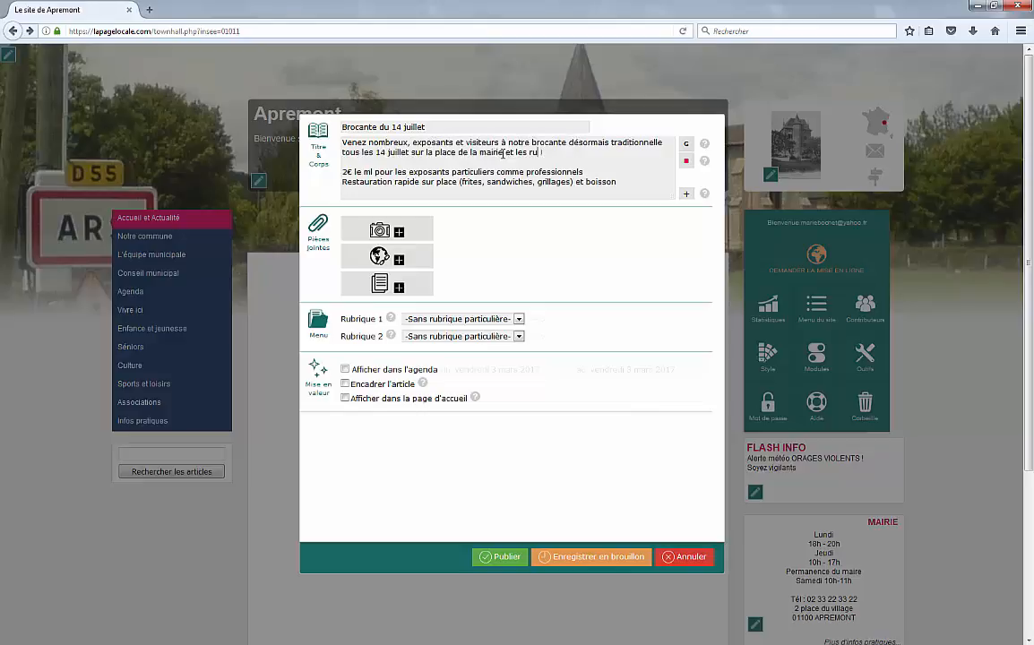
pyautogui.write('es allentours')
pyautogui.click(544, 153)
pyautogui.rightClick(586, 154)
pyautogui.click(610, 162)
# Step: Make the date-and-place phrase bold and red, and bold the price '2€ le ml'
pyautogui.moveTo(589, 154); pyautogui.dragTo(377, 154)
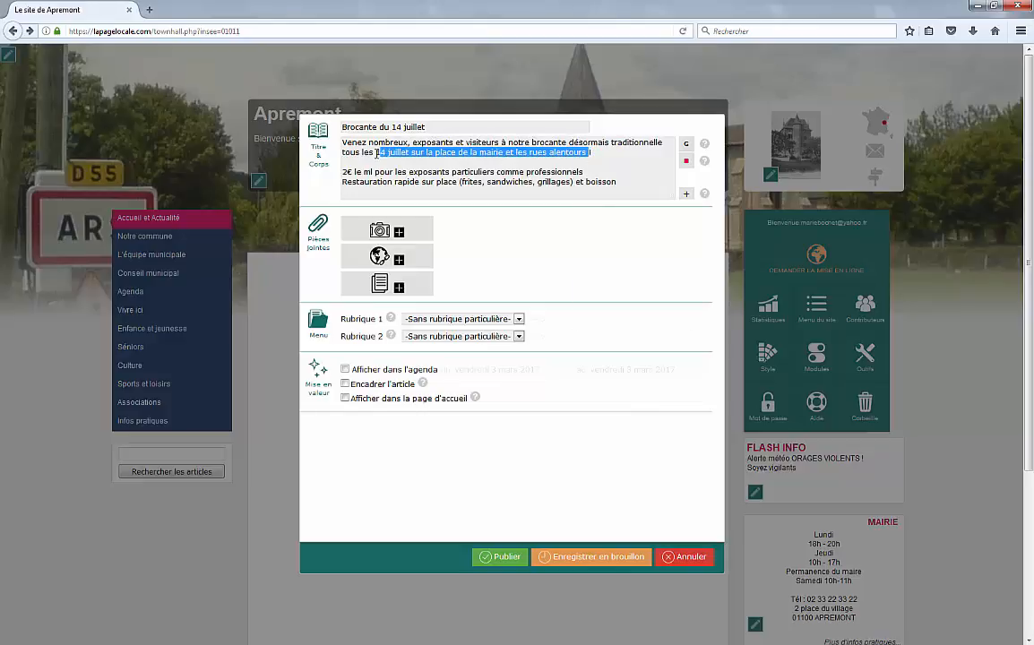
pyautogui.click(686, 143)
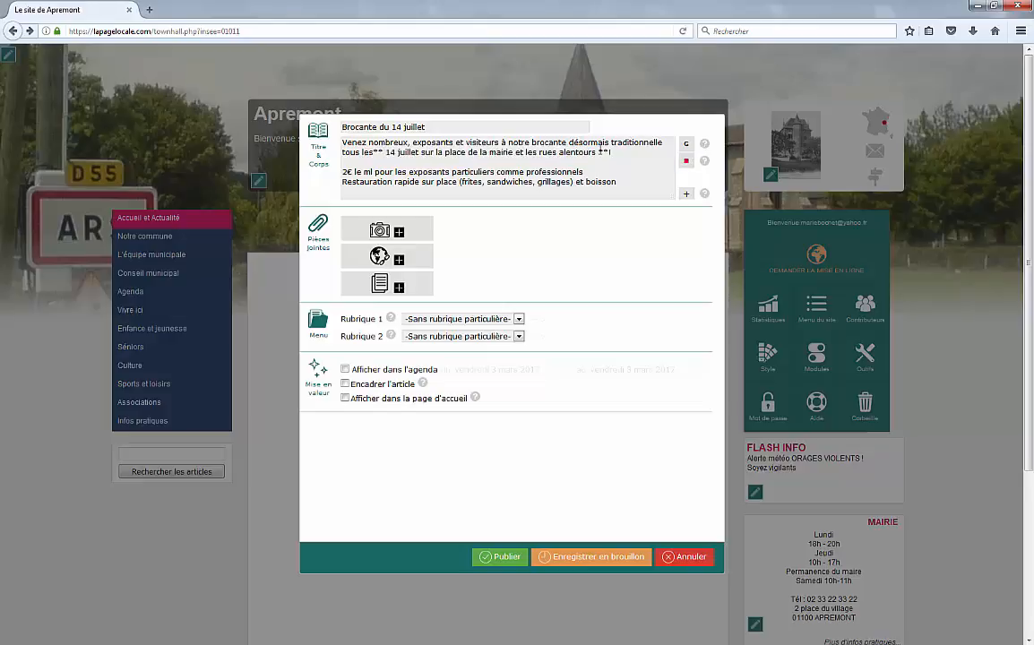
pyautogui.moveTo(597, 153); pyautogui.dragTo(386, 153)
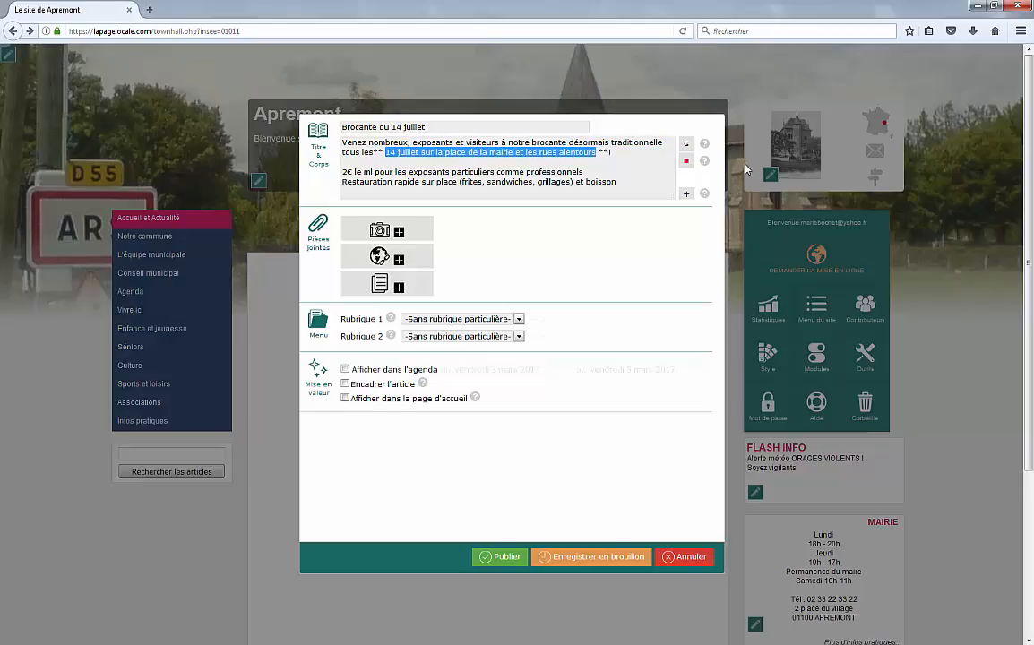
pyautogui.click(685, 161)
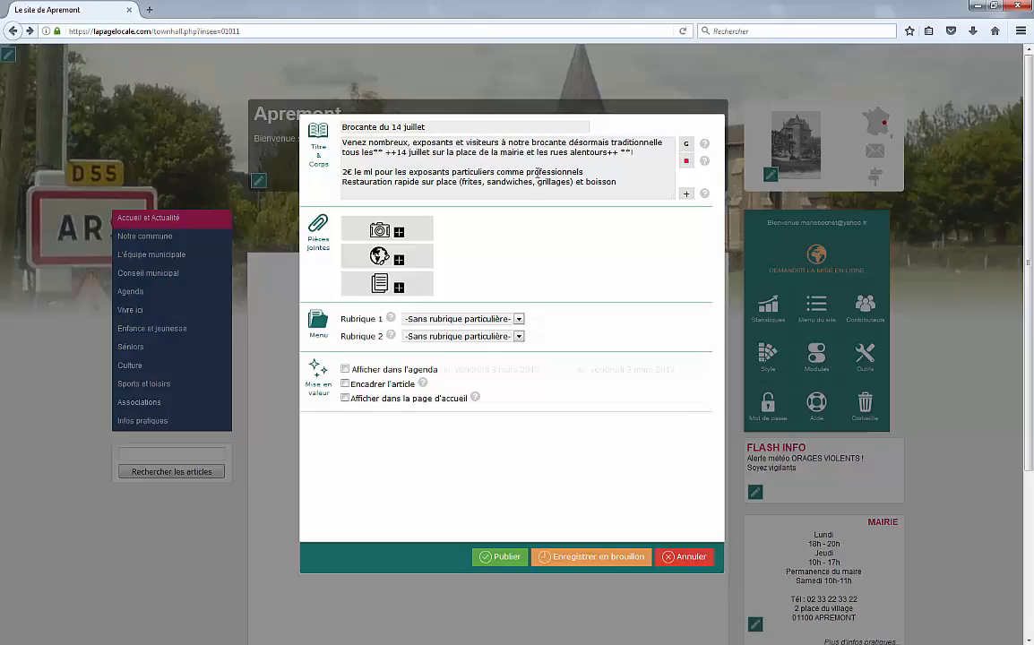
pyautogui.moveTo(344, 173); pyautogui.dragTo(469, 182)
pyautogui.click(688, 145)
# Step: Bold 'Restauration rapide sur place' and attach index.jpg as the article's first image
pyautogui.click(688, 146)
pyautogui.click(389, 235)
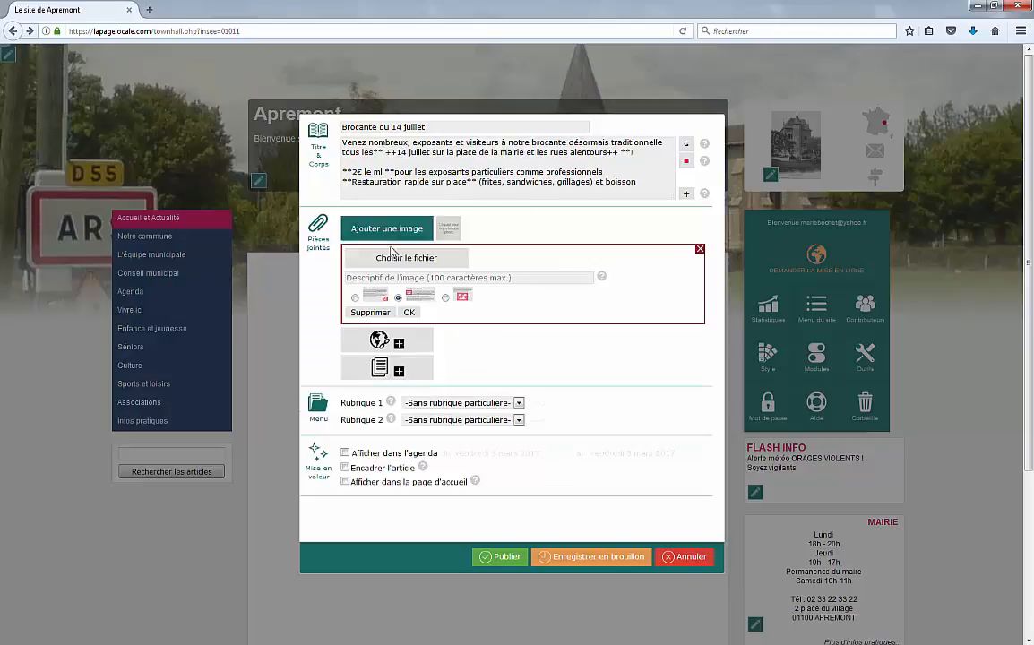
pyautogui.click(399, 259)
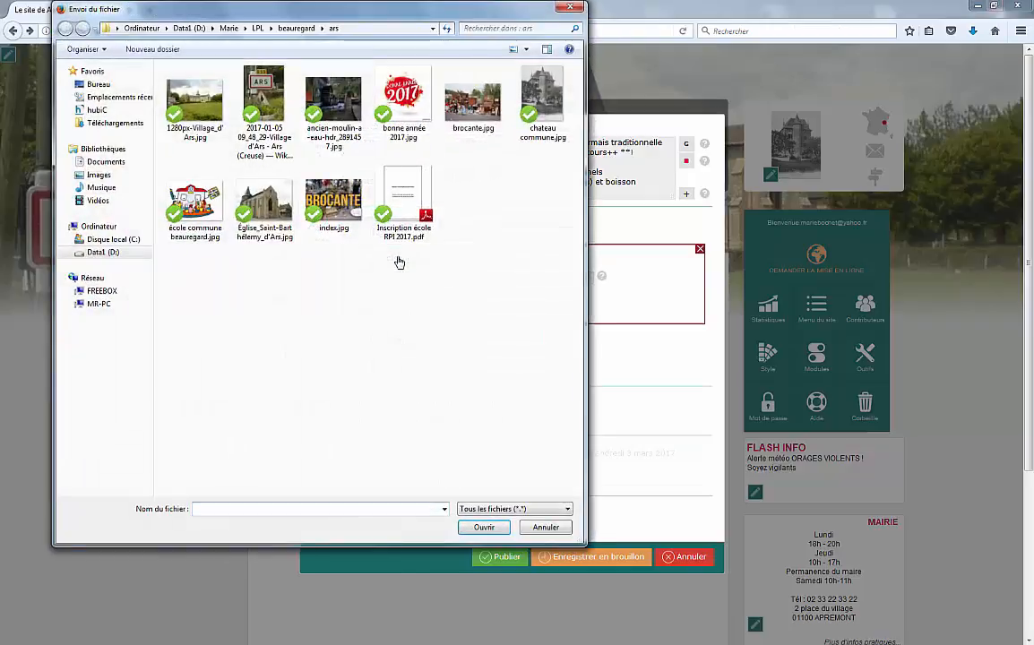
pyautogui.doubleClick(333, 201)
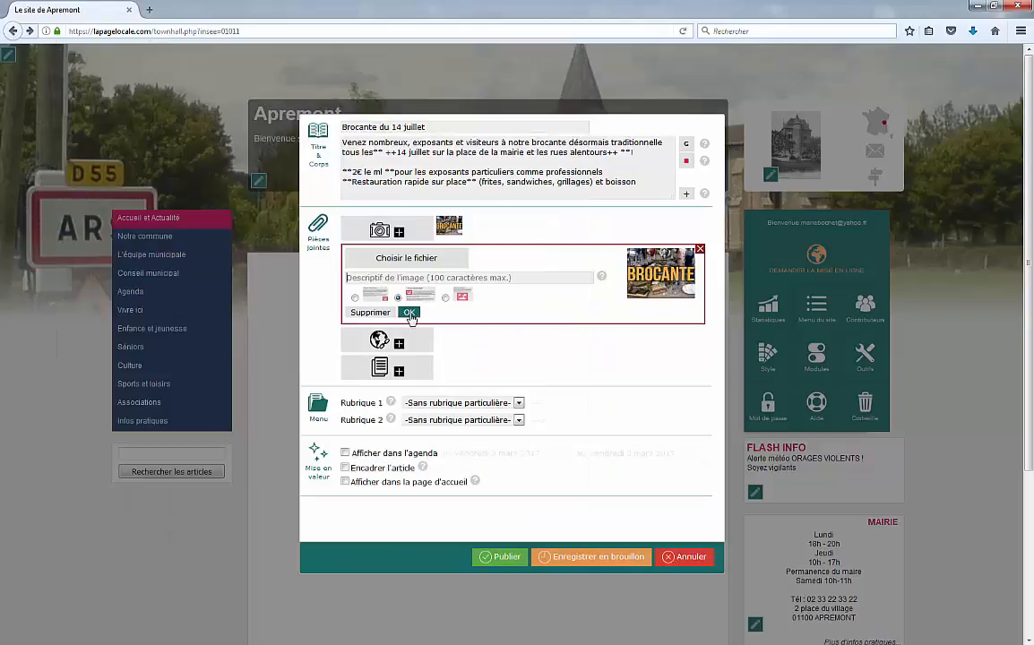
pyautogui.click(409, 314)
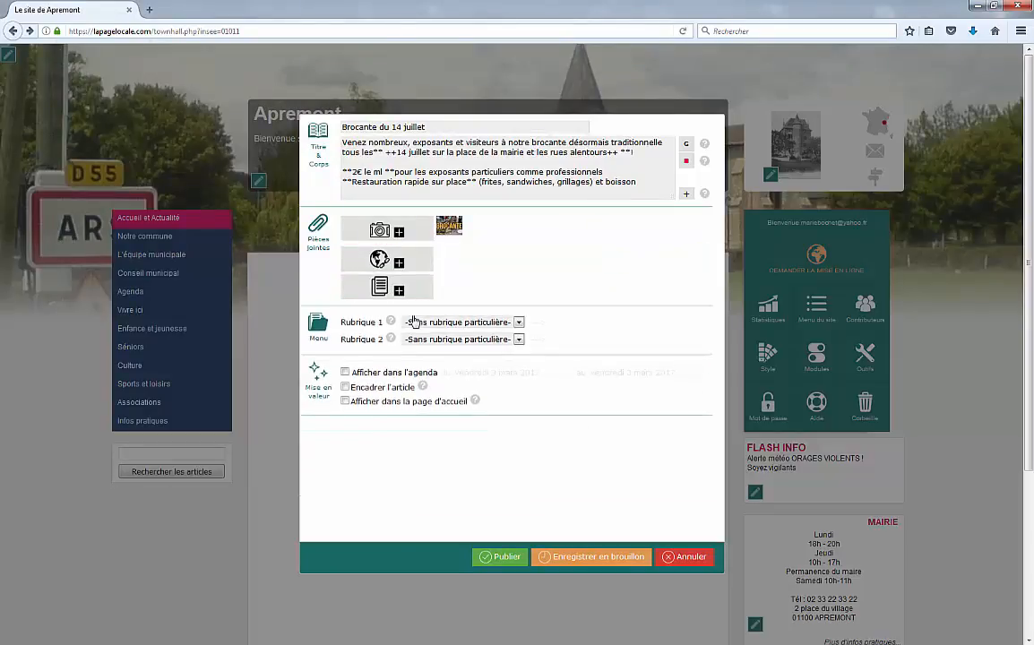
# Step: Attach brocante.jpg as a second image described 'brocante de 2016', using the third layout option
pyautogui.click(387, 229)
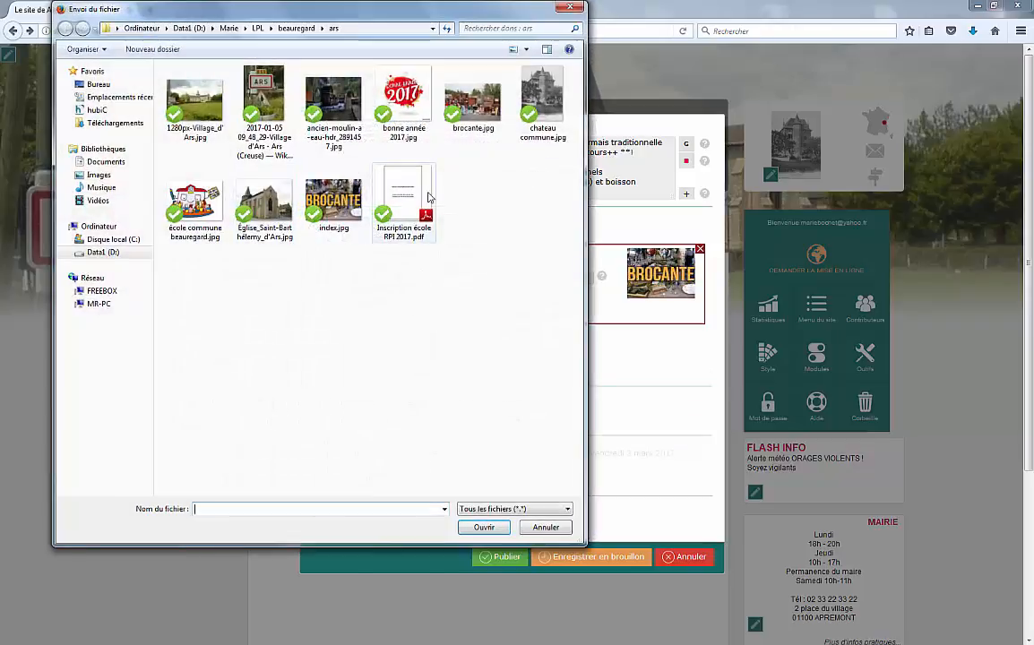
pyautogui.doubleClick(473, 99)
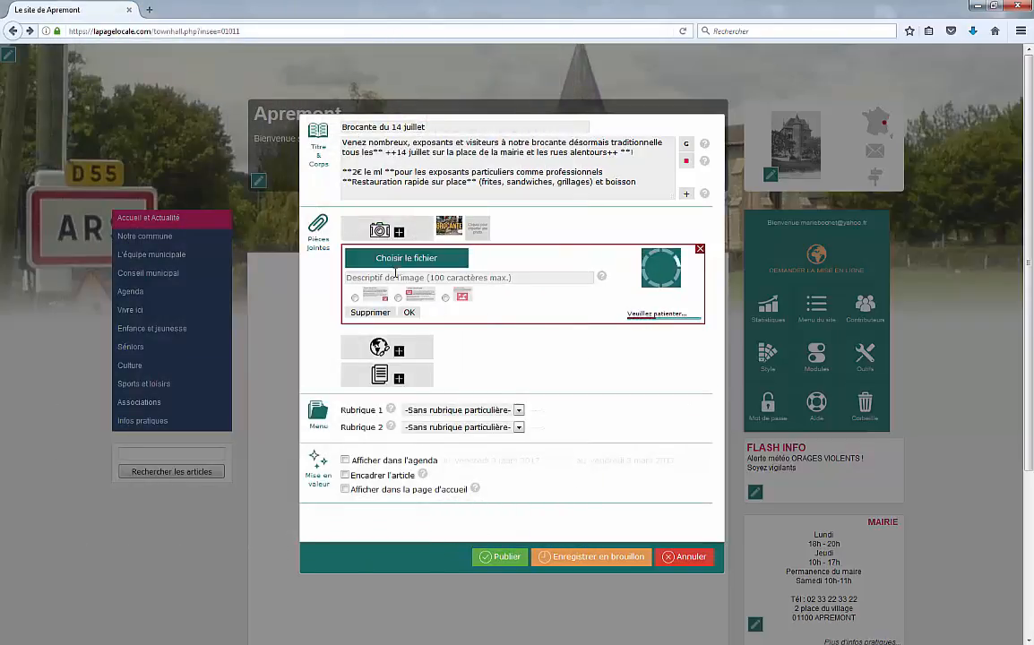
pyautogui.click(395, 277)
pyautogui.write('brocante de 2016')
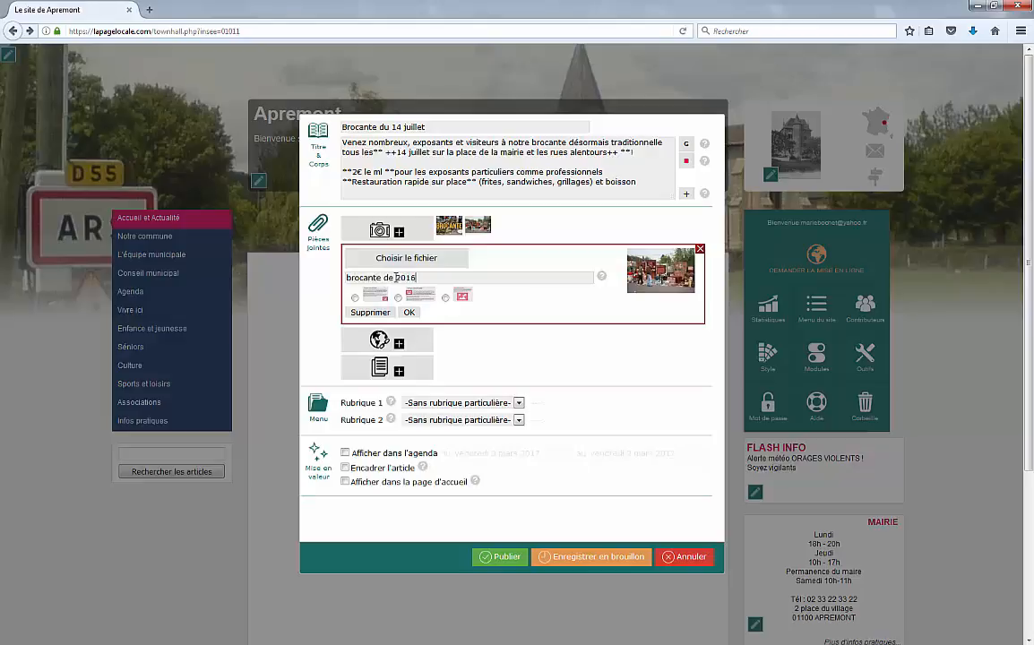
pyautogui.click(445, 298)
pyautogui.click(409, 312)
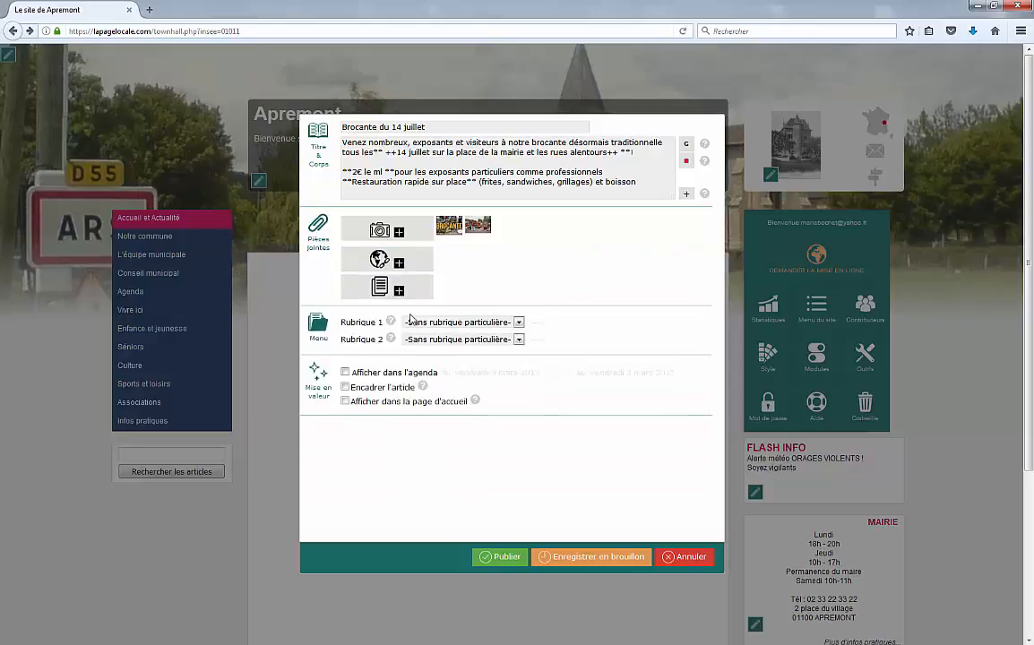
# Step: File the article under the Notre commune section with no sub-section
pyautogui.click(458, 324)
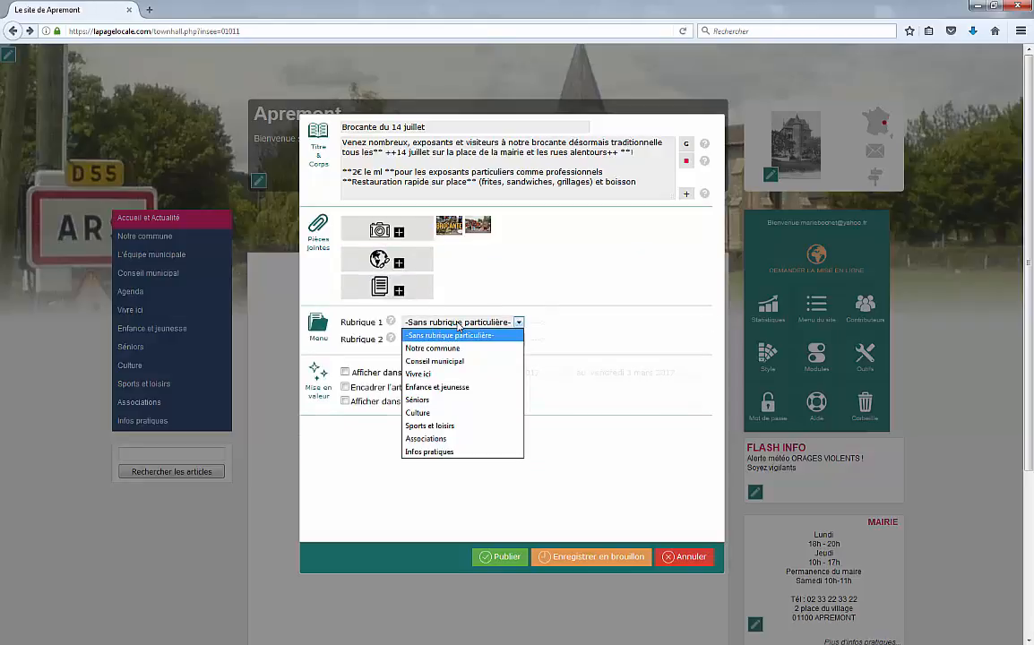
pyautogui.click(449, 347)
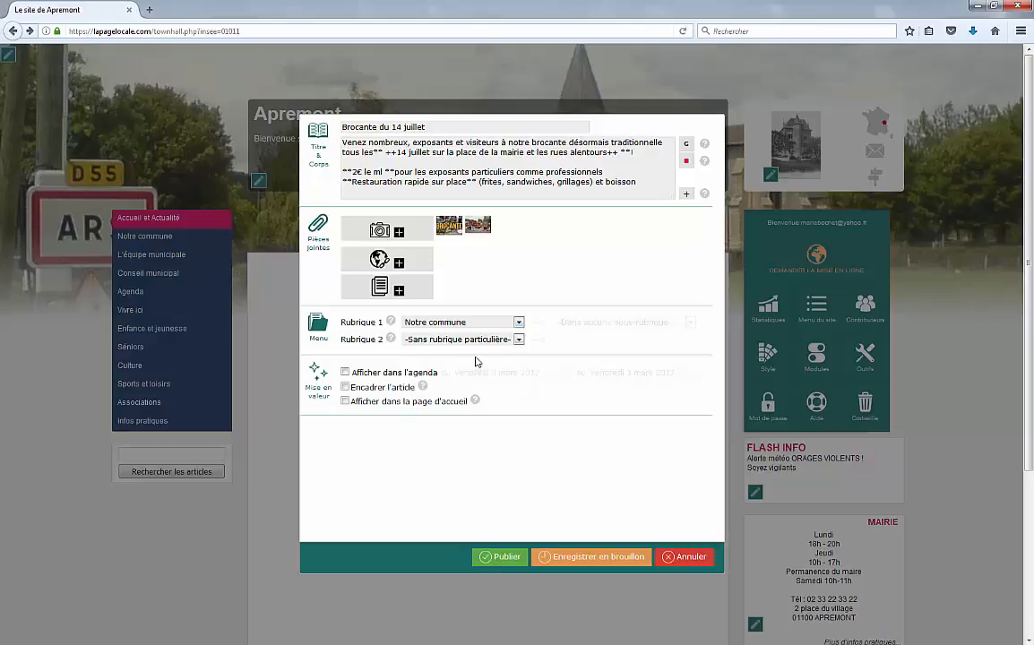
pyautogui.click(628, 324)
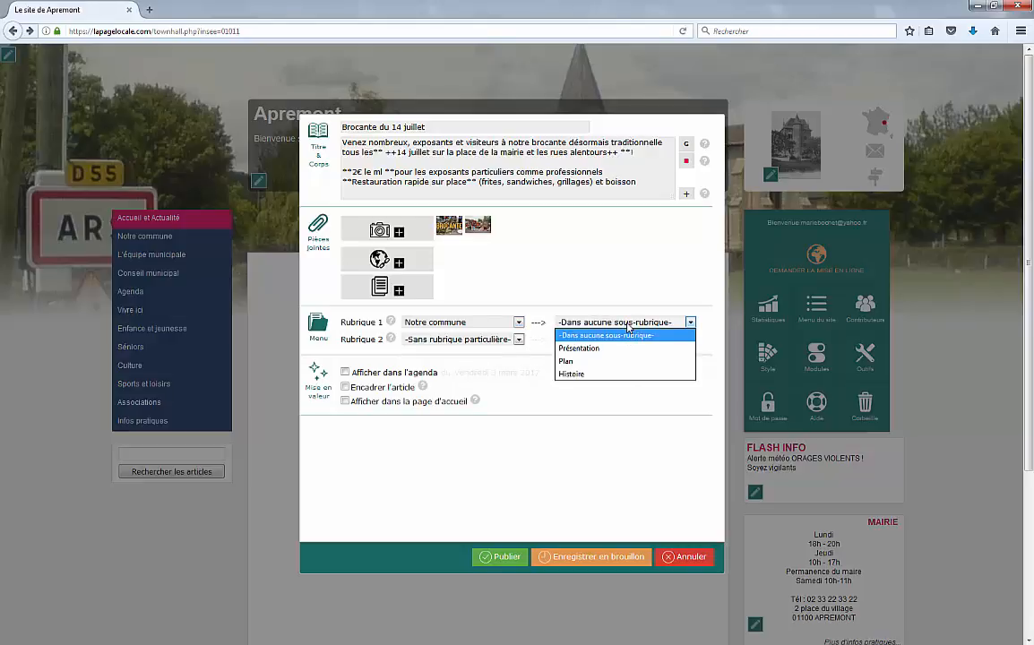
pyautogui.click(628, 327)
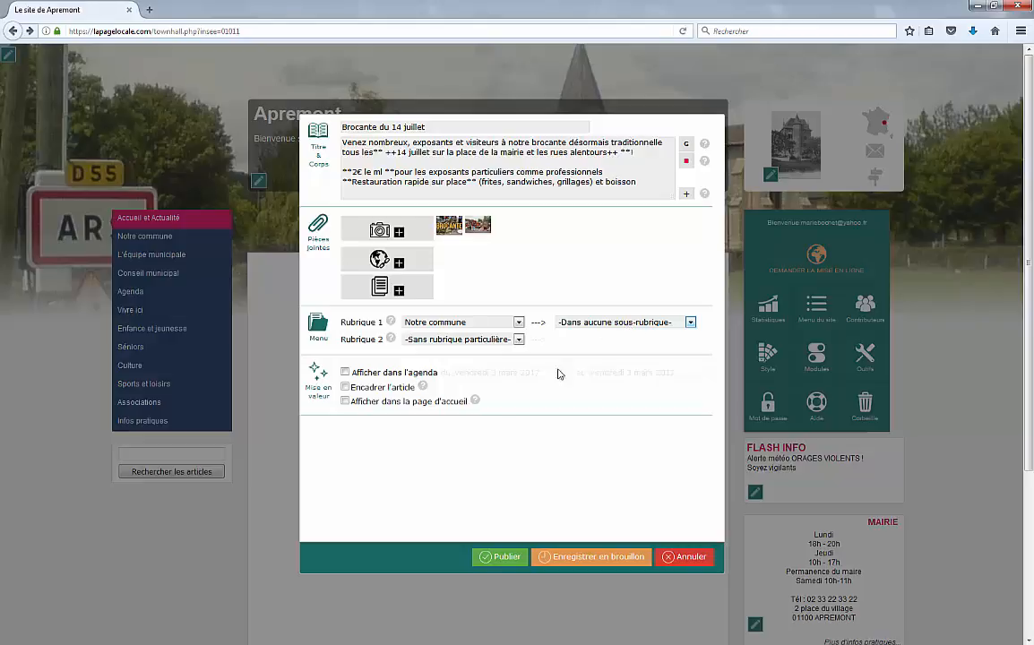
# Step: List the article in the agenda on 14 juillet 2017, show it on the home page, and publish
pyautogui.click(345, 373)
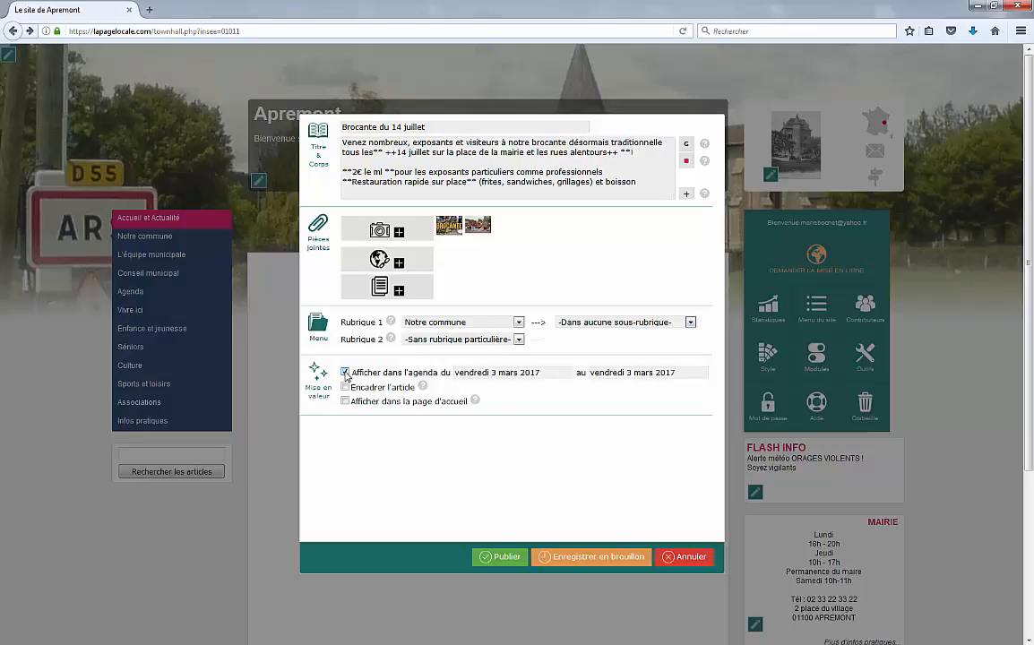
pyautogui.click(515, 372)
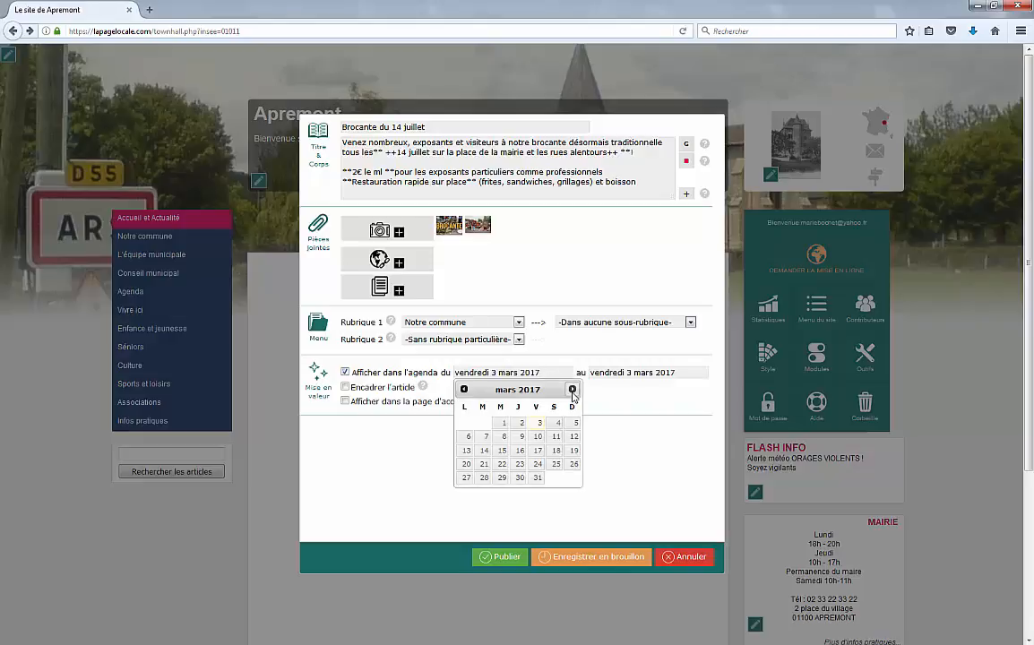
pyautogui.click(572, 389)
pyautogui.click(573, 390)
pyautogui.click(572, 389)
pyautogui.click(572, 390)
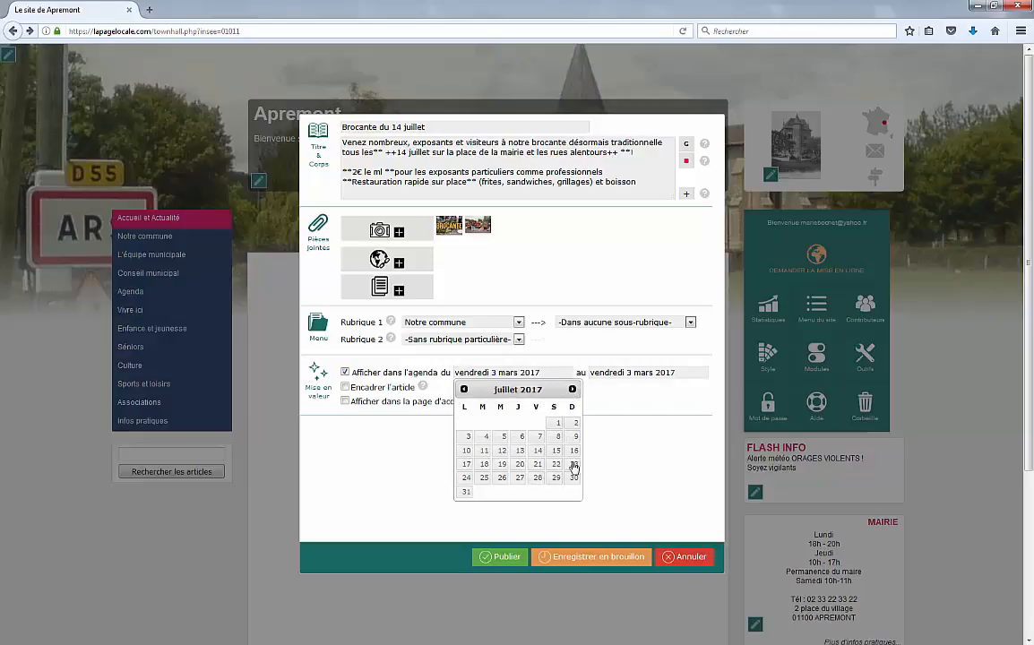
pyautogui.click(538, 450)
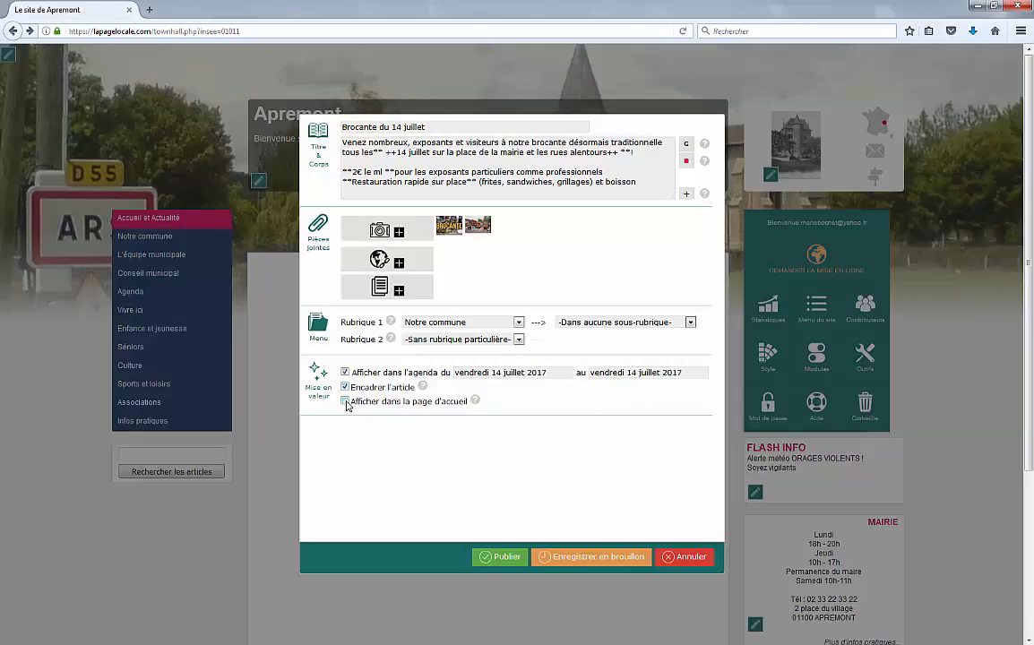
pyautogui.click(346, 403)
pyautogui.click(500, 559)
pyautogui.scroll(-1, 498, 234)
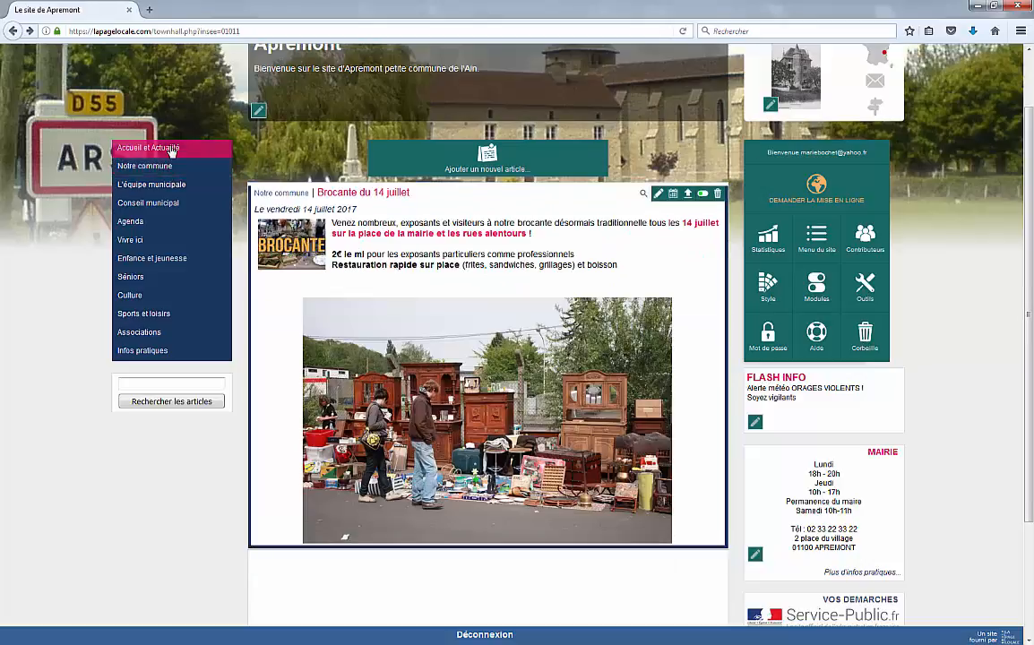
pyautogui.scroll(2, 155, 385)
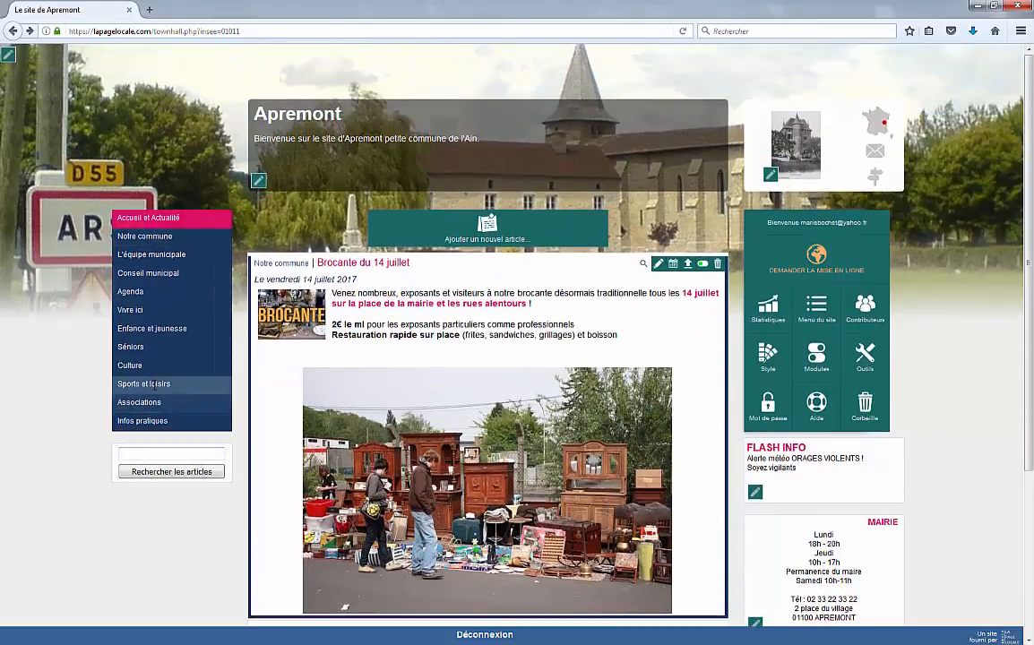
pyautogui.scroll(-1, 155, 391)
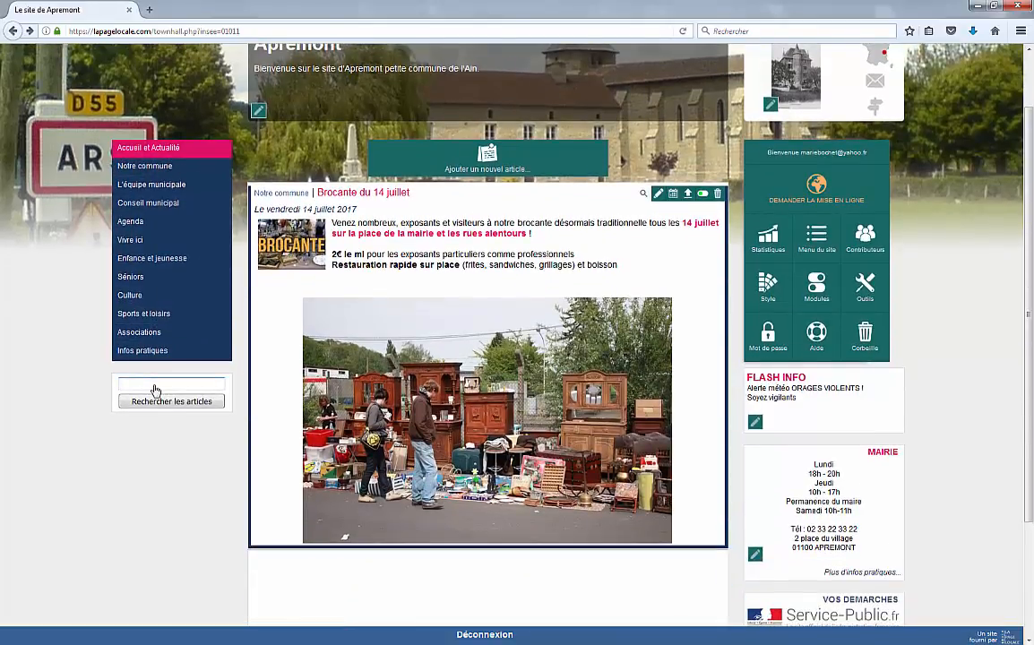
pyautogui.scroll(-3, 155, 389)
pyautogui.scroll(3, 155, 388)
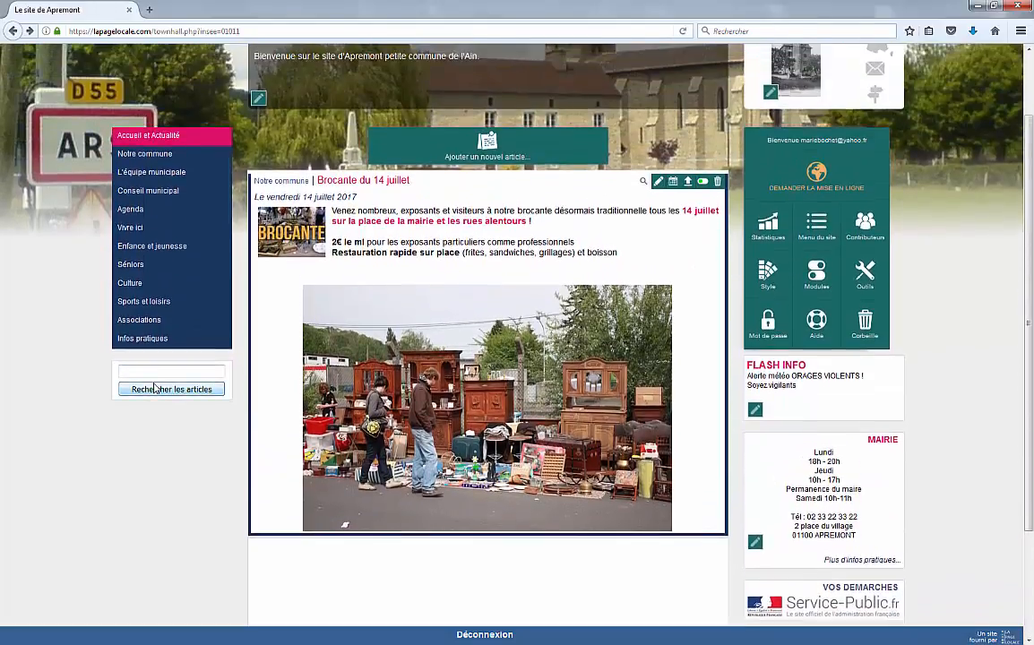
pyautogui.scroll(2, 155, 387)
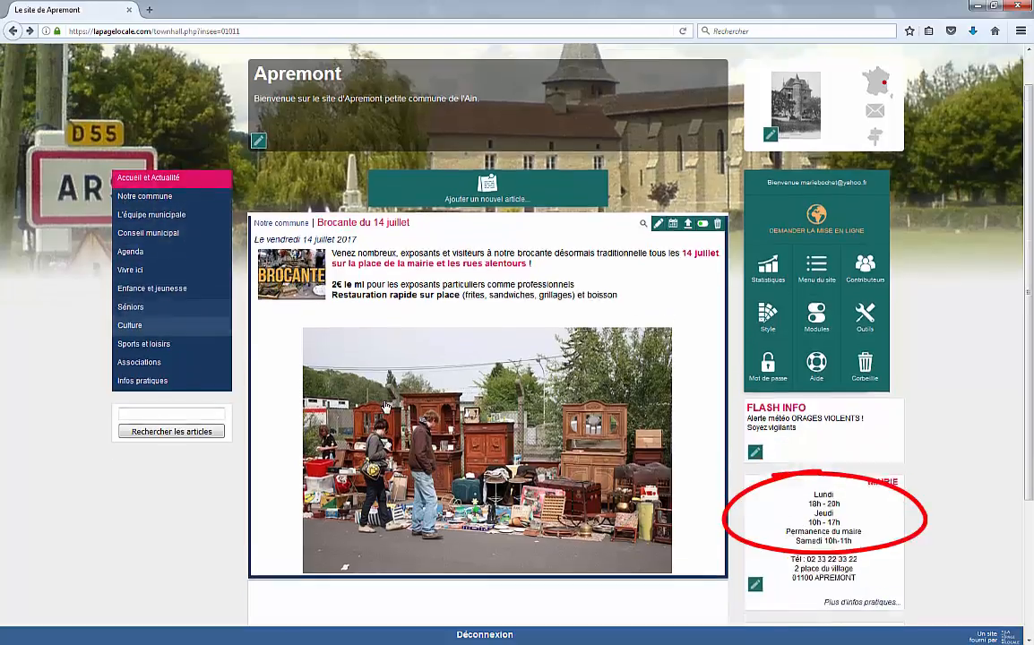
pyautogui.scroll(-3, 385, 408)
pyautogui.scroll(-1, 386, 407)
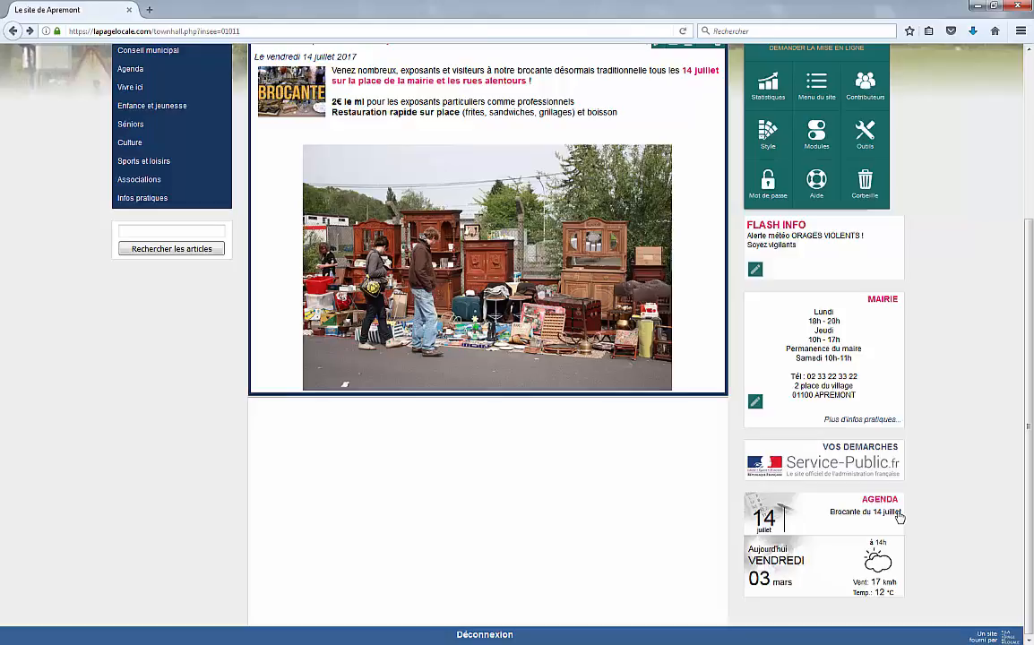
pyautogui.scroll(5, 686, 422)
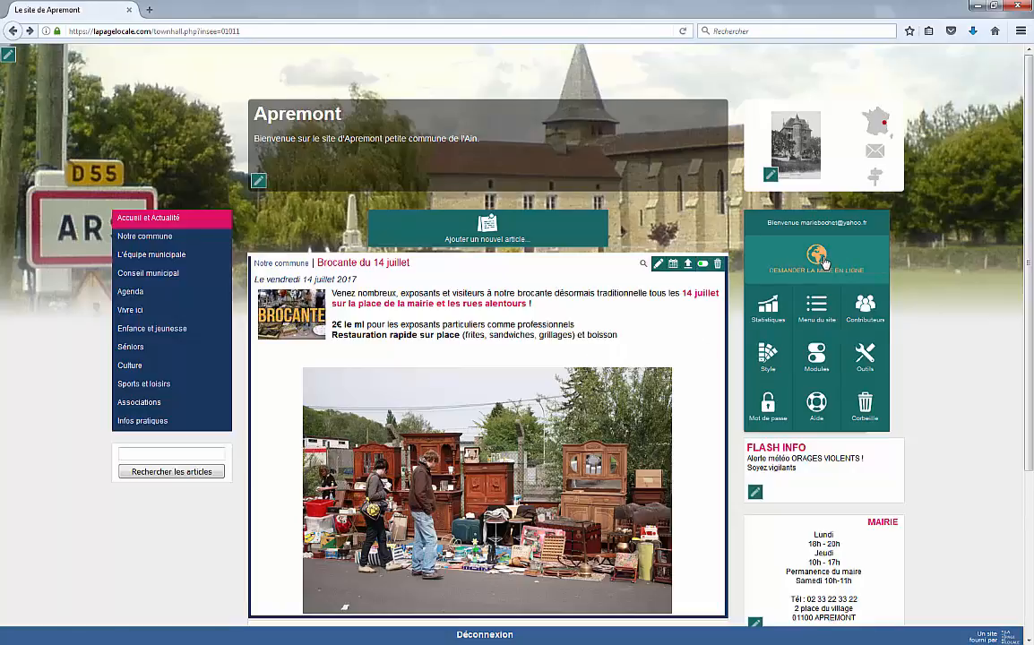
# Step: Cancel the site go-live request and log out of the administration
pyautogui.click(783, 271)
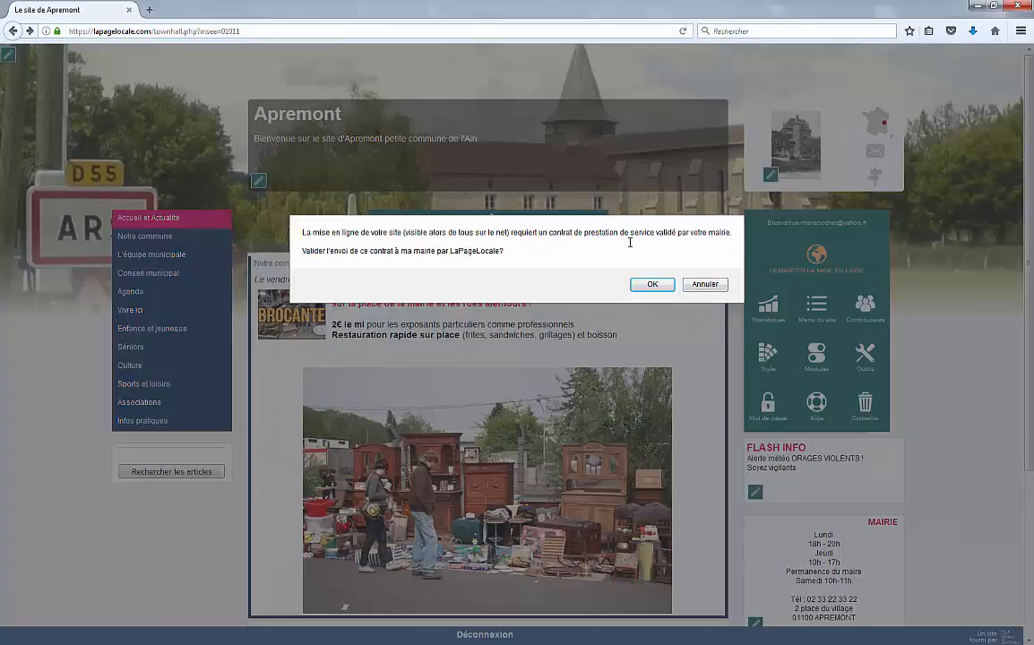
pyautogui.click(706, 285)
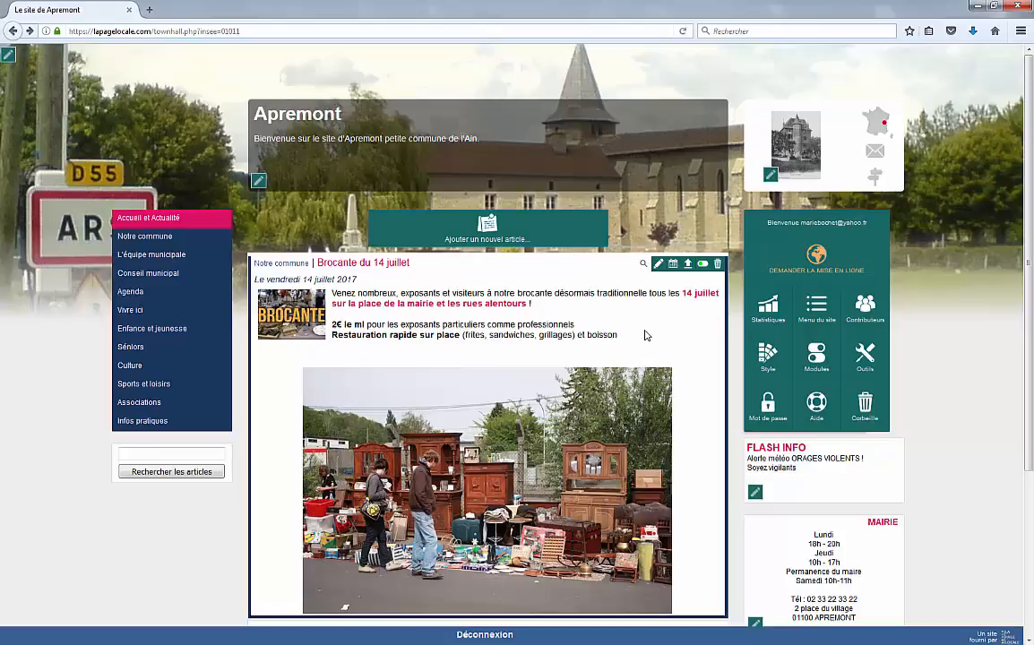
pyautogui.click(499, 637)
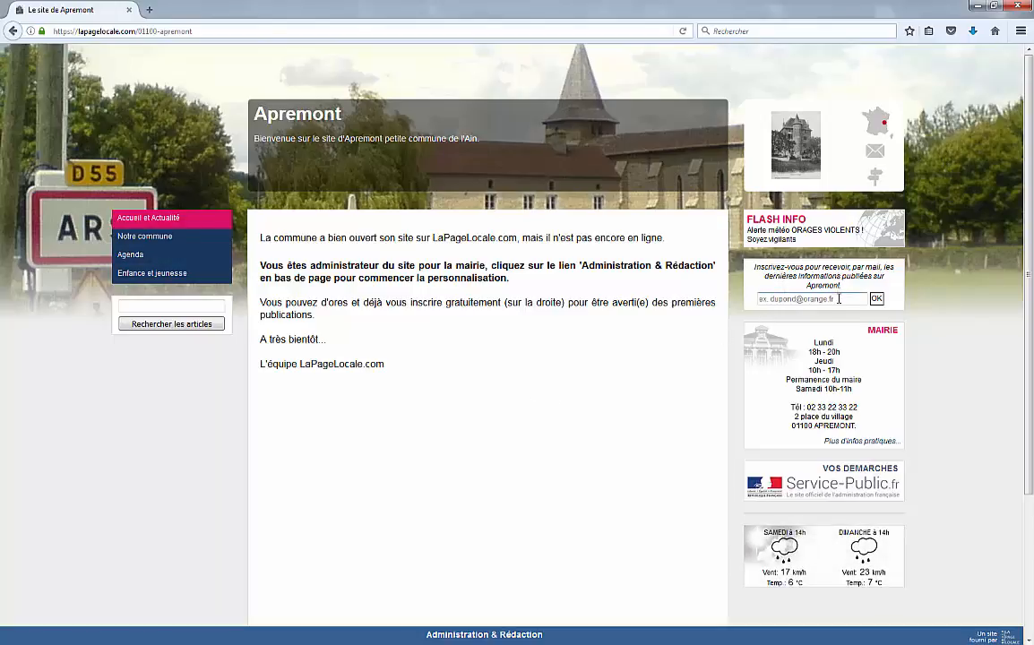
# Step: Enter an e-mail address for the newsletter, keep the daily frequency, then cancel the subscription
pyautogui.click(839, 299)
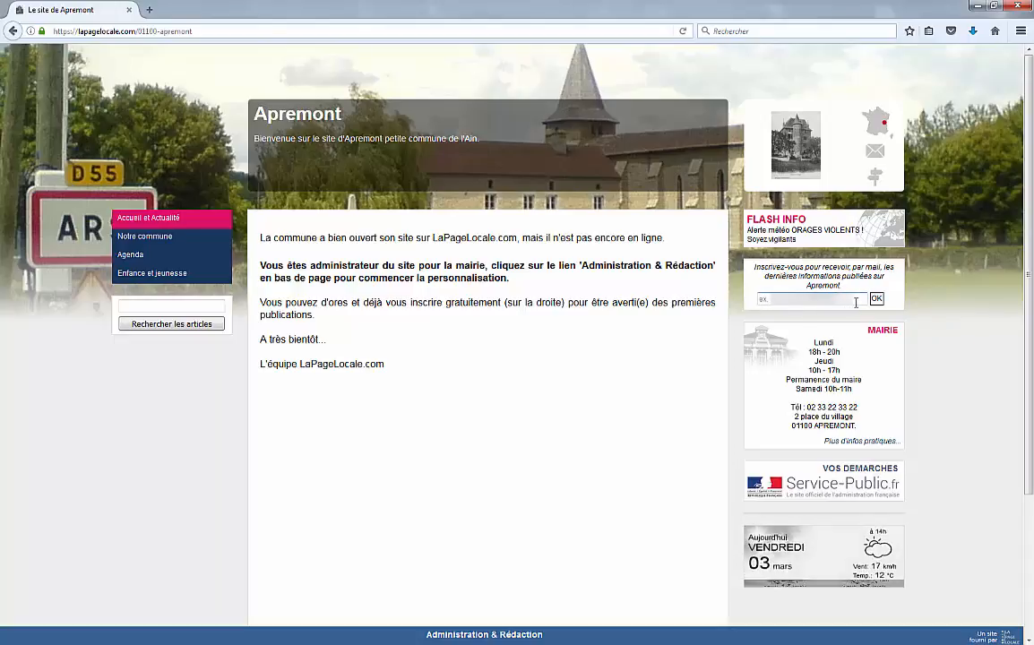
pyautogui.write('ma')
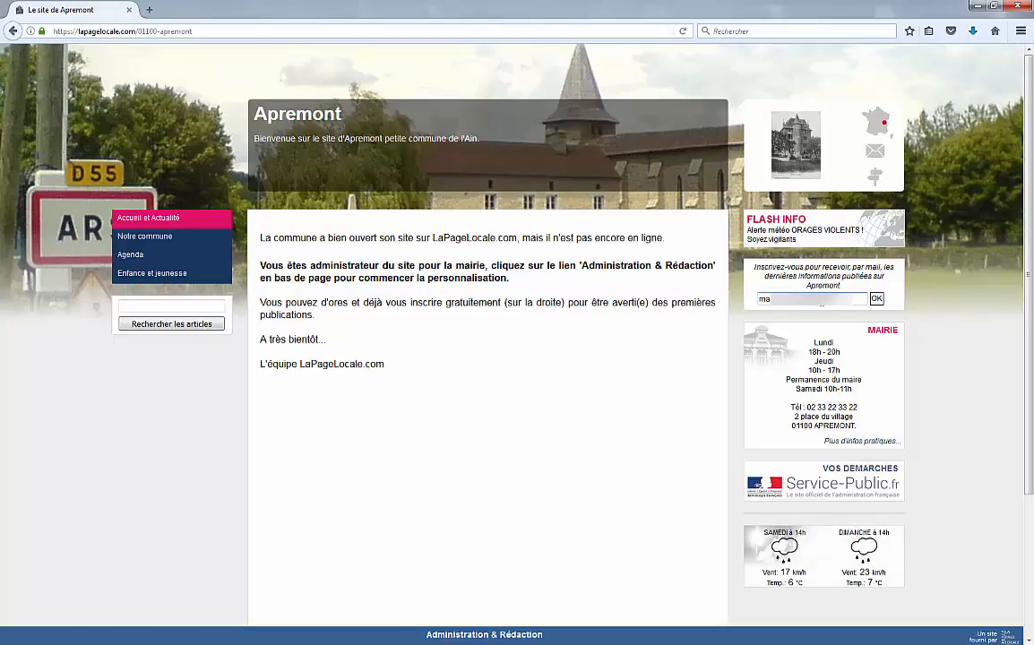
pyautogui.click(877, 299)
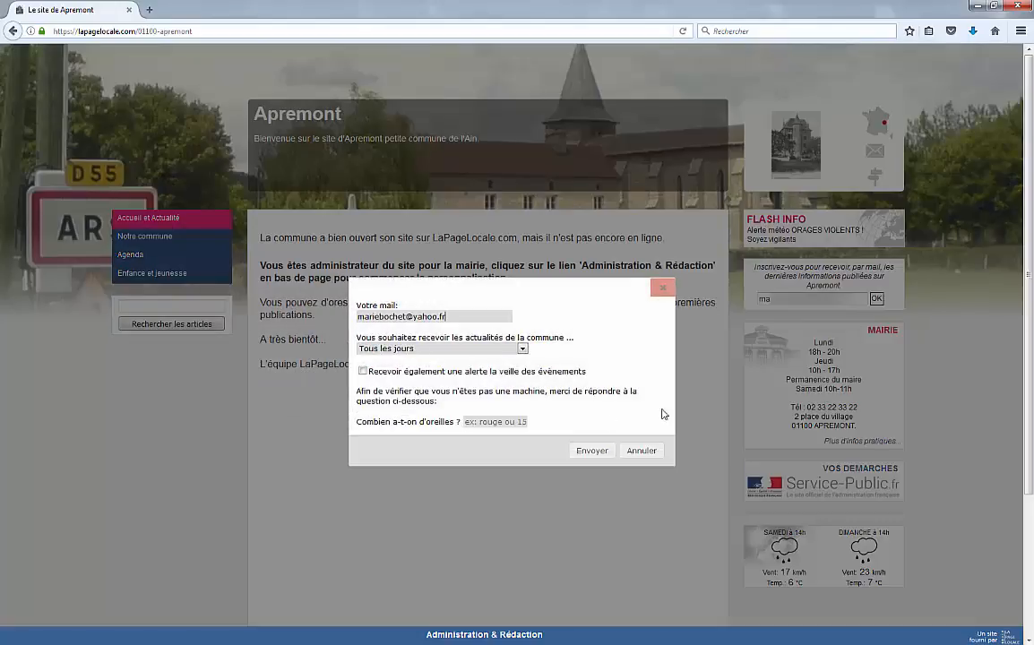
pyautogui.click(421, 350)
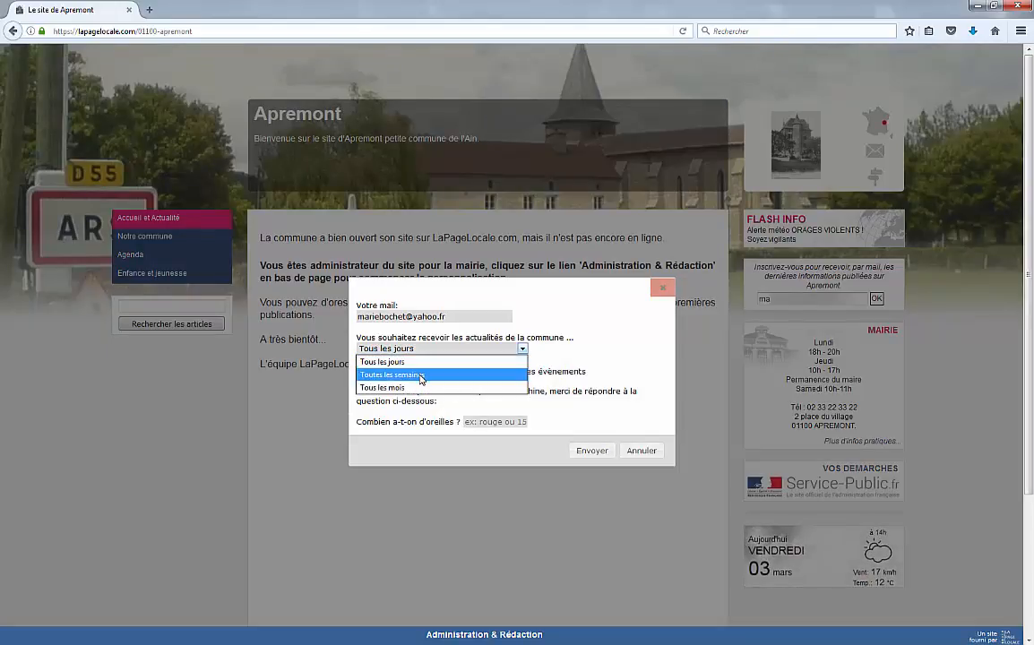
pyautogui.click(598, 371)
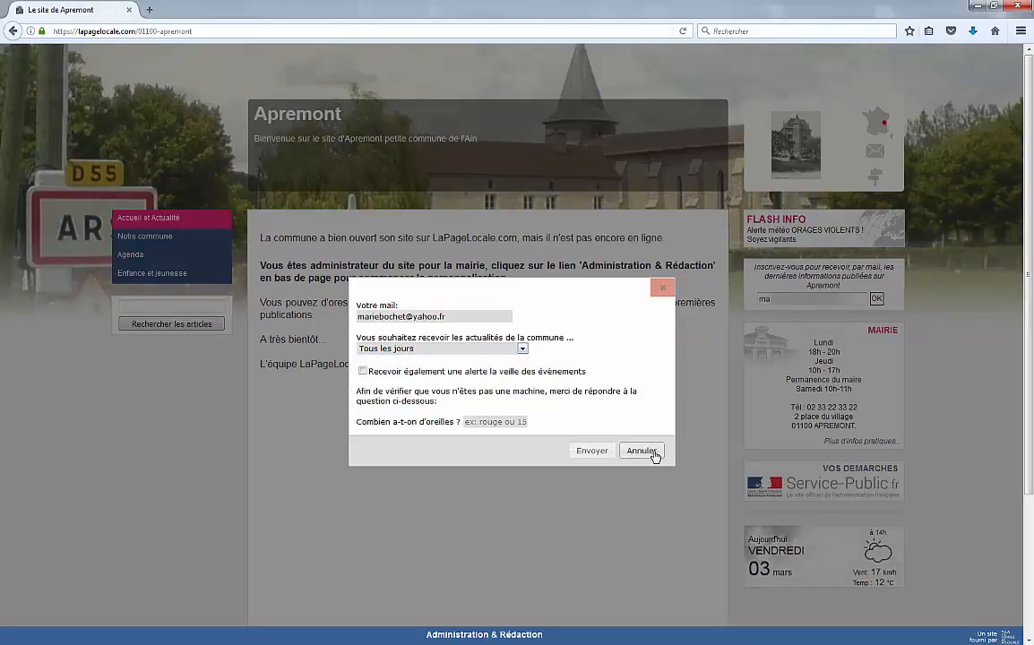
pyautogui.click(653, 453)
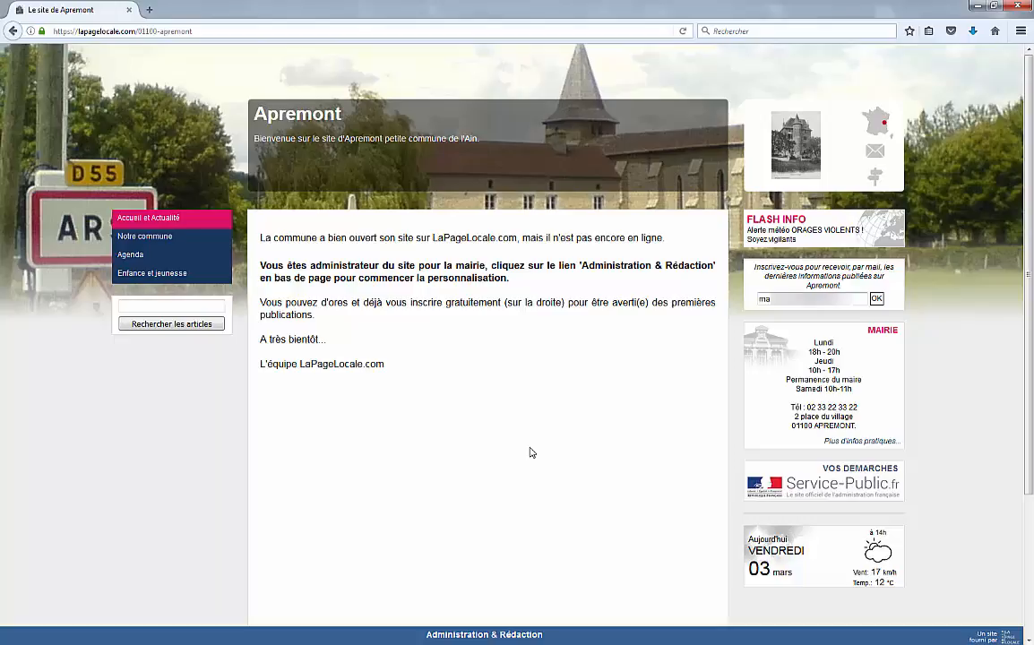
pyautogui.scroll(-4, 530, 452)
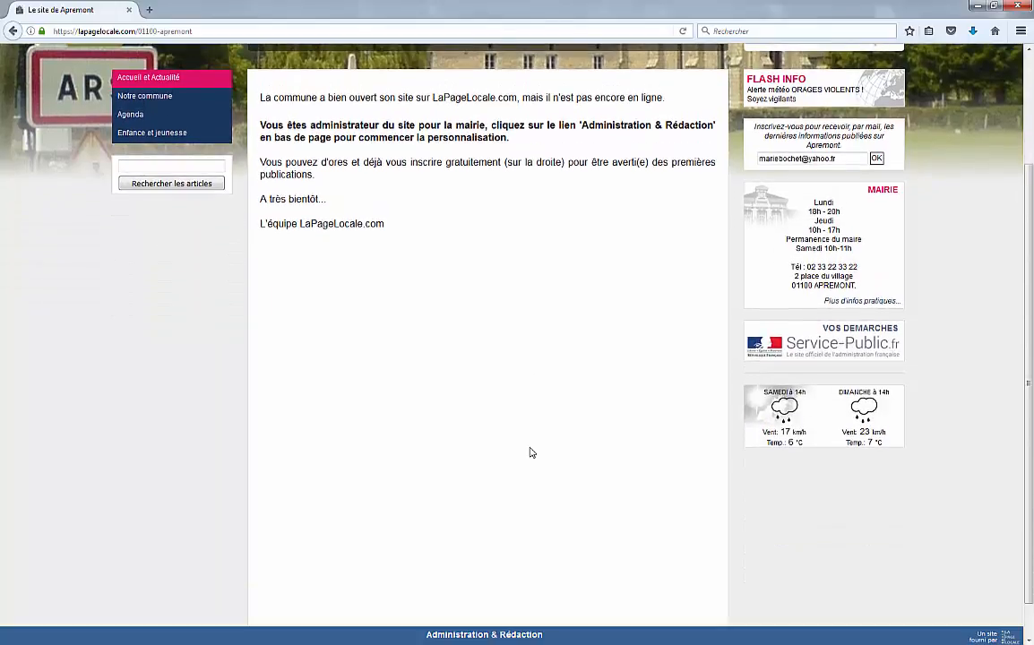
pyautogui.scroll(4, 529, 453)
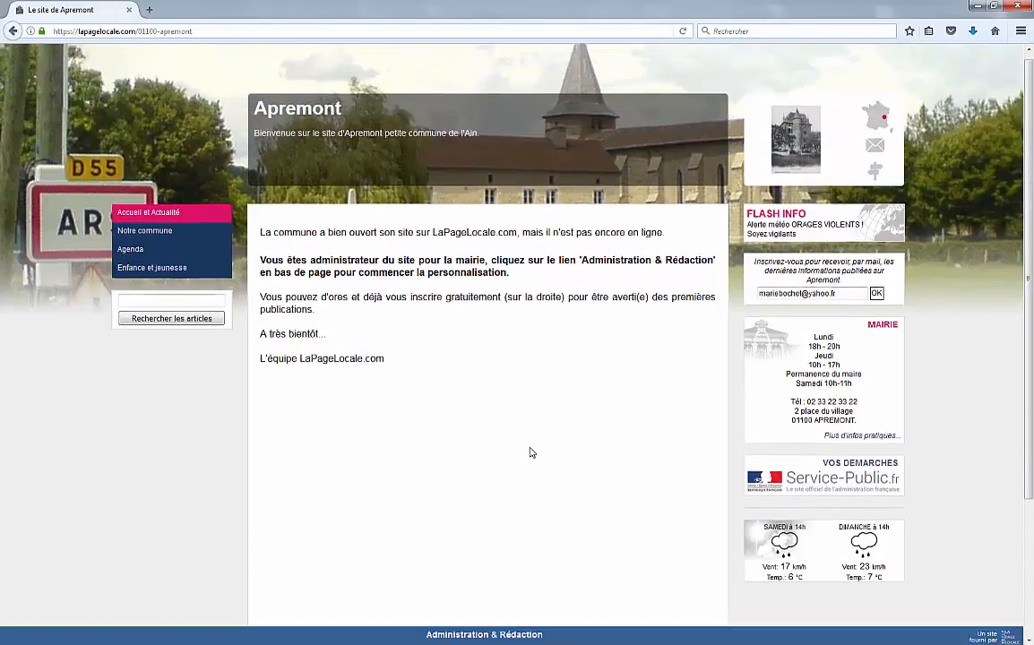